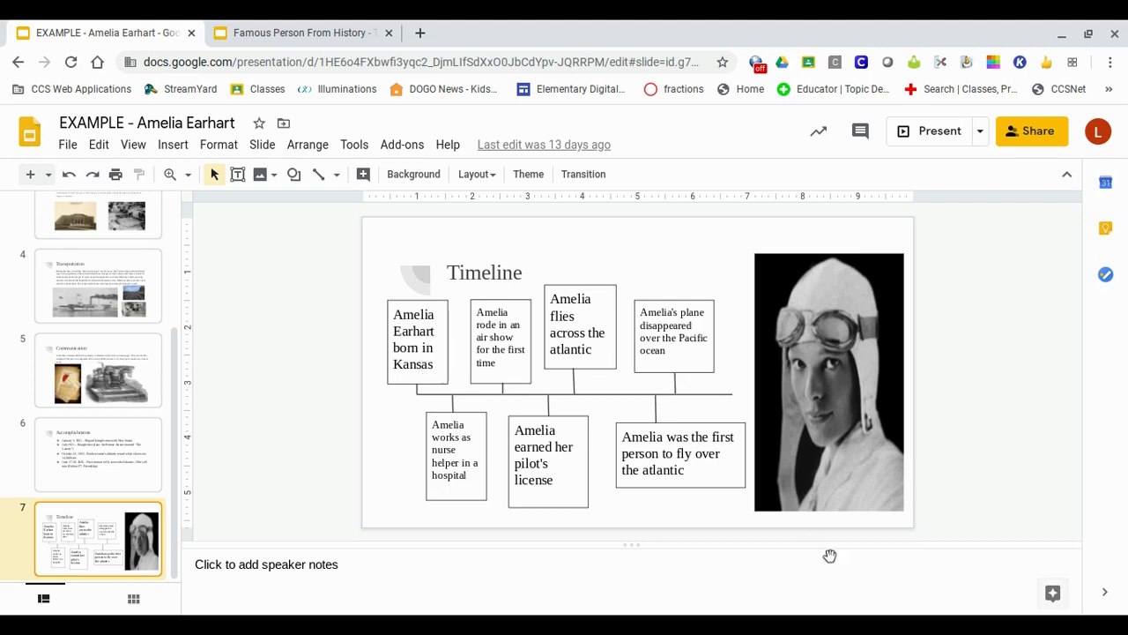
# Switch to the Famous Person From History deck and add a blank slide after Accomplishments
pyautogui.hotkey('ctrl', 'Tab')
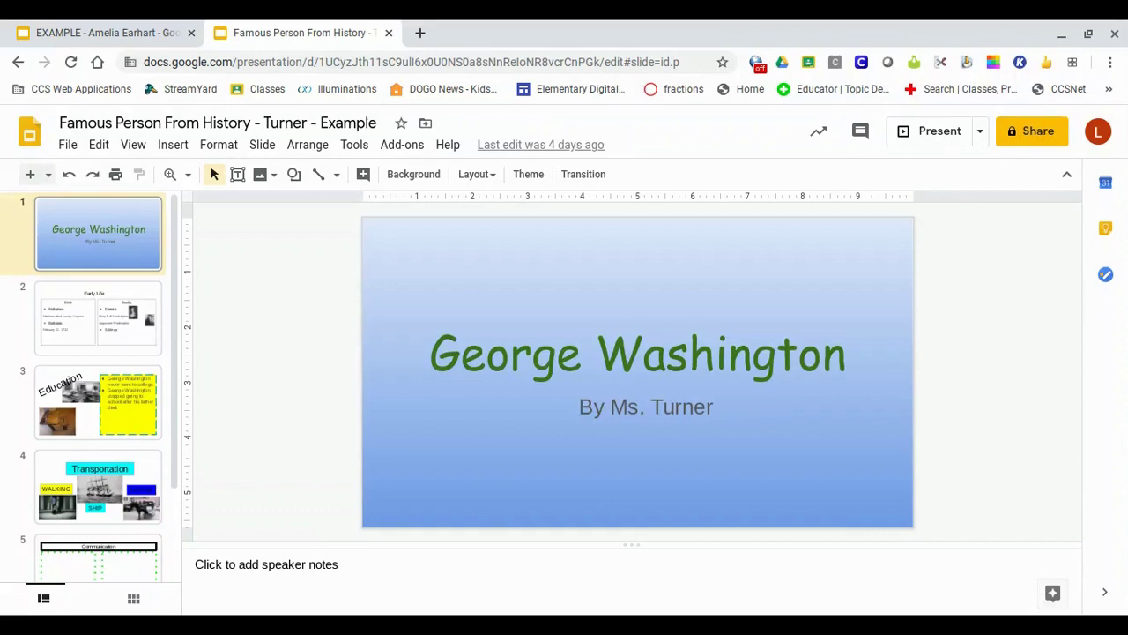
pyautogui.scroll(-3, 49, 361)
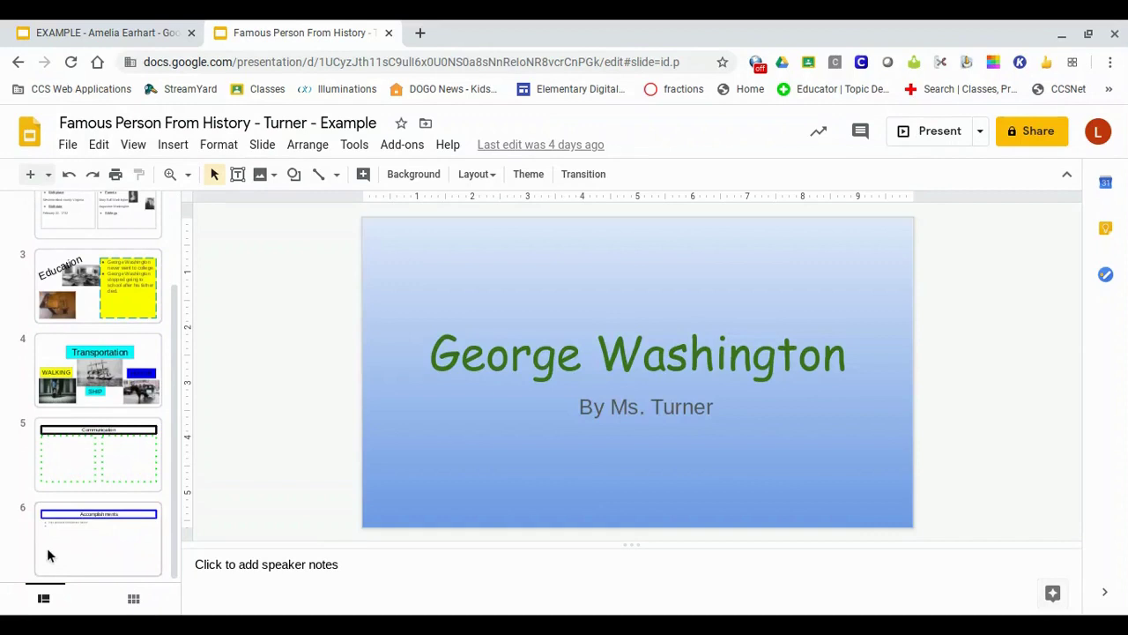
pyautogui.click(49, 562)
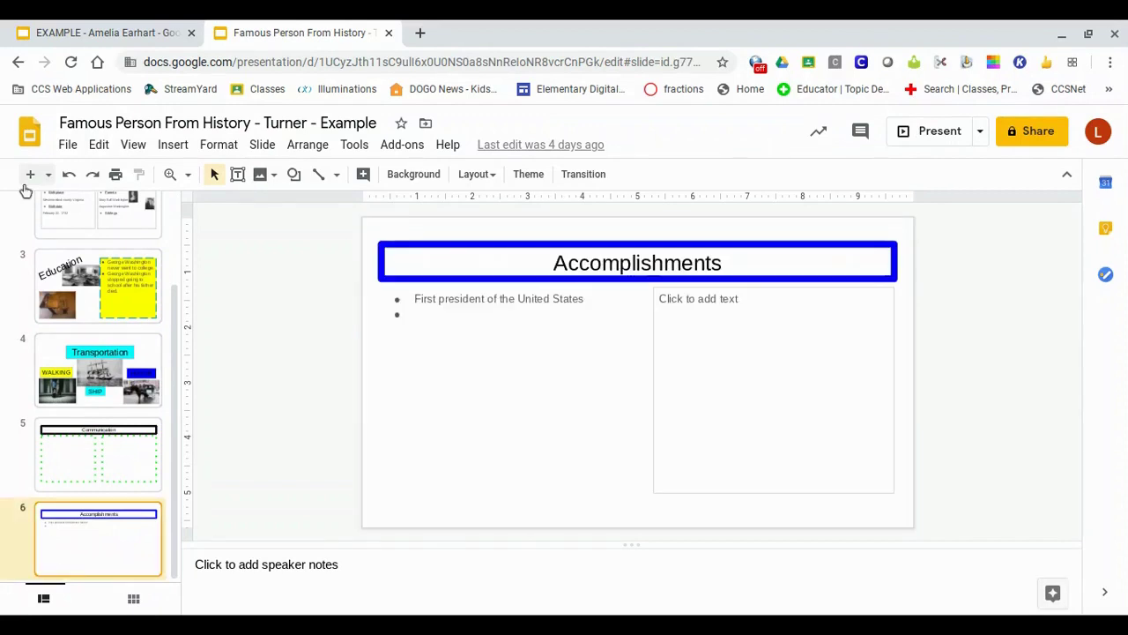
pyautogui.click(30, 175)
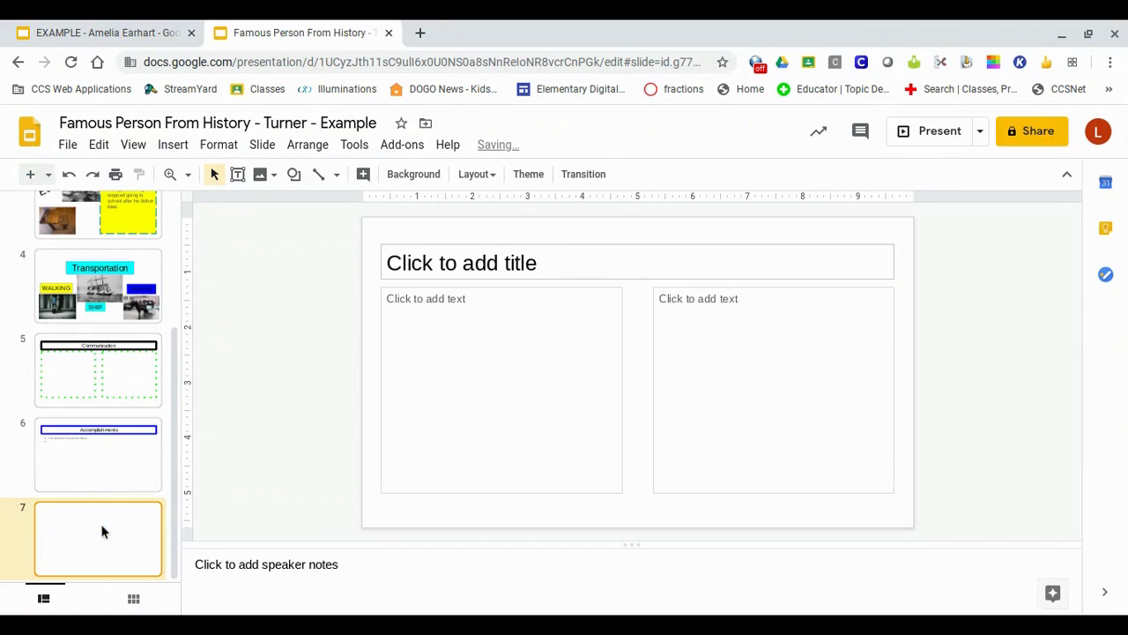
# Title the new slide 'Timeline' and centre-align it
pyautogui.click(442, 264)
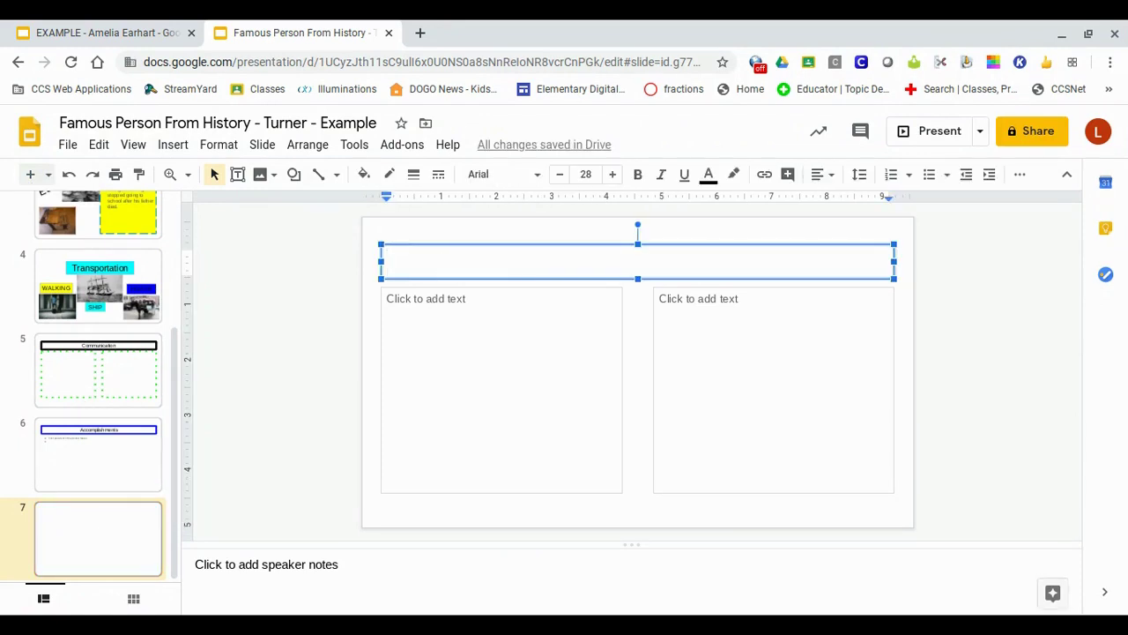
pyautogui.write('Timeline')
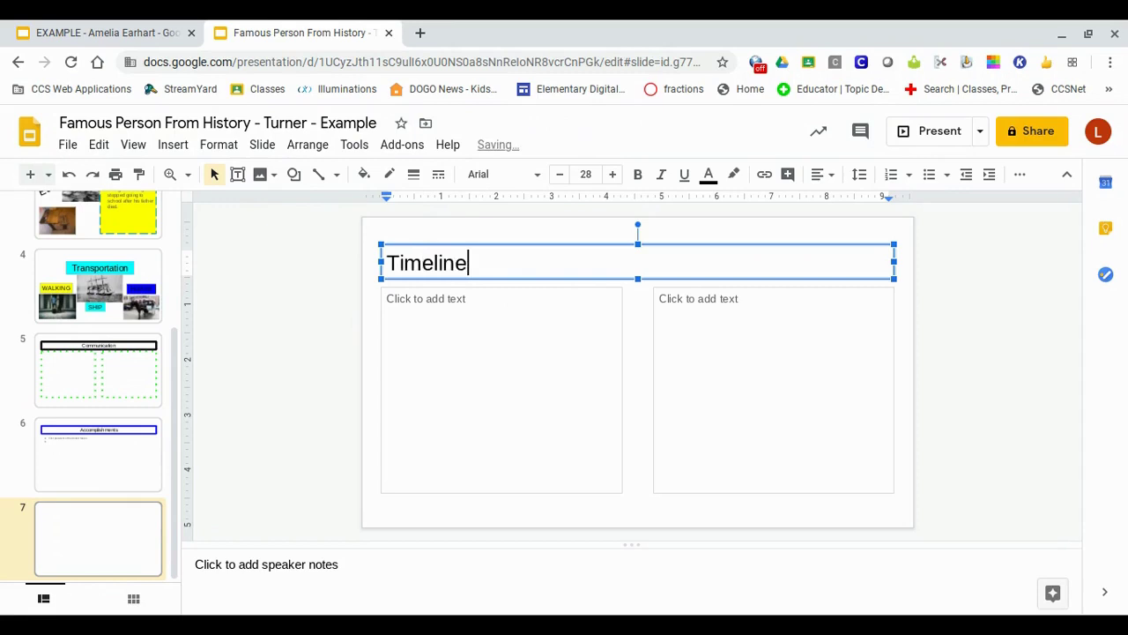
pyautogui.click(834, 175)
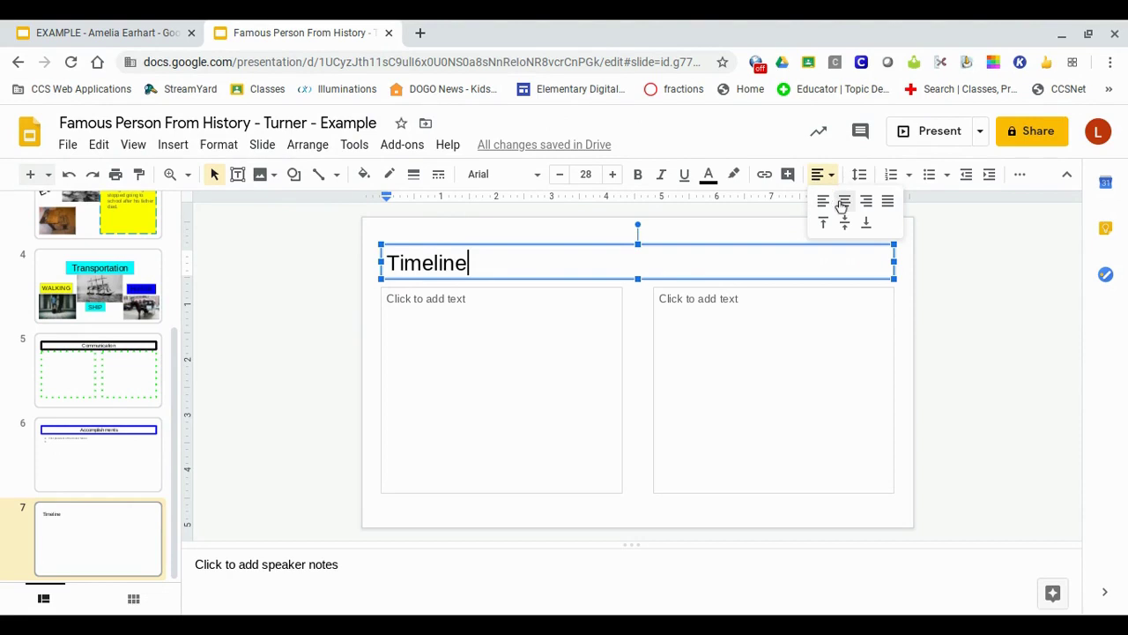
pyautogui.click(843, 201)
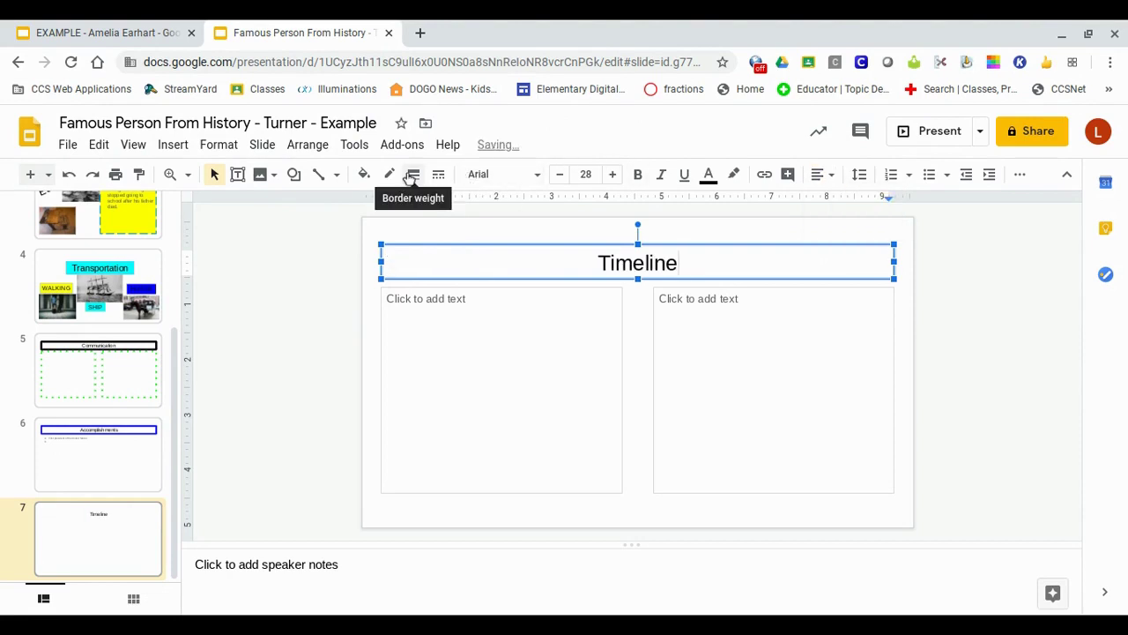
# Give the Timeline title box a yellow 12px border
pyautogui.click(412, 175)
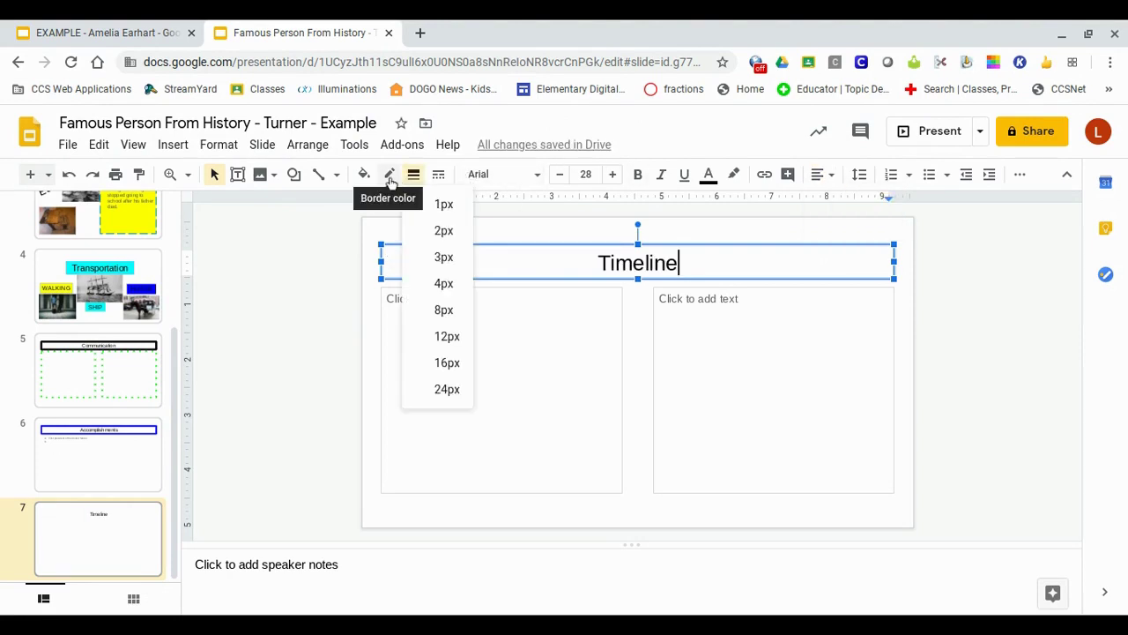
pyautogui.click(390, 176)
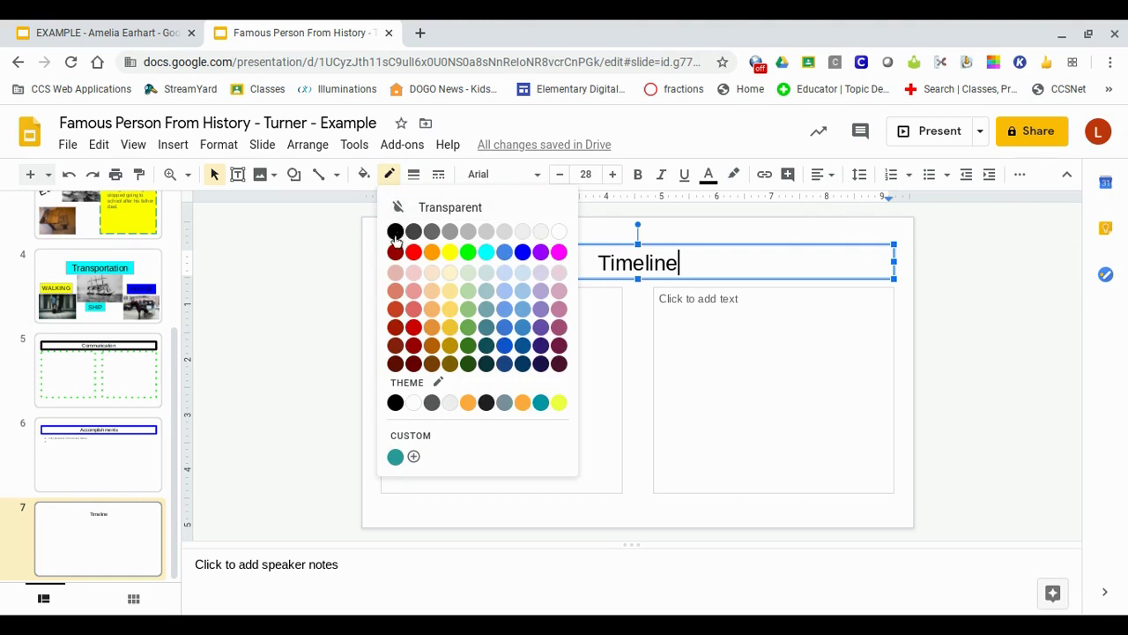
pyautogui.click(450, 253)
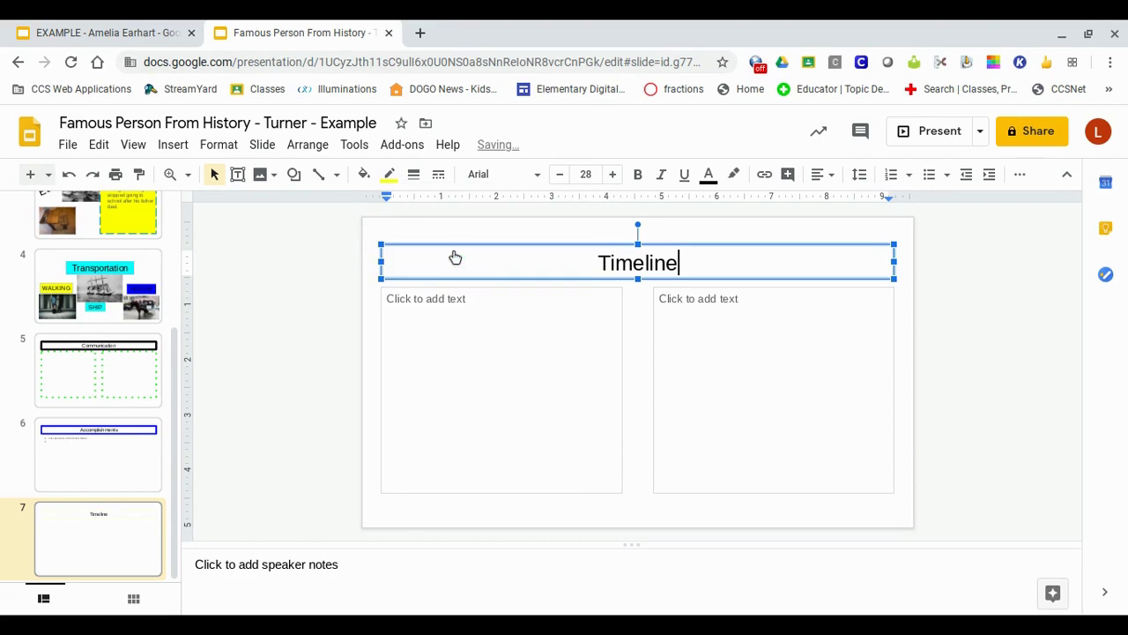
pyautogui.click(414, 174)
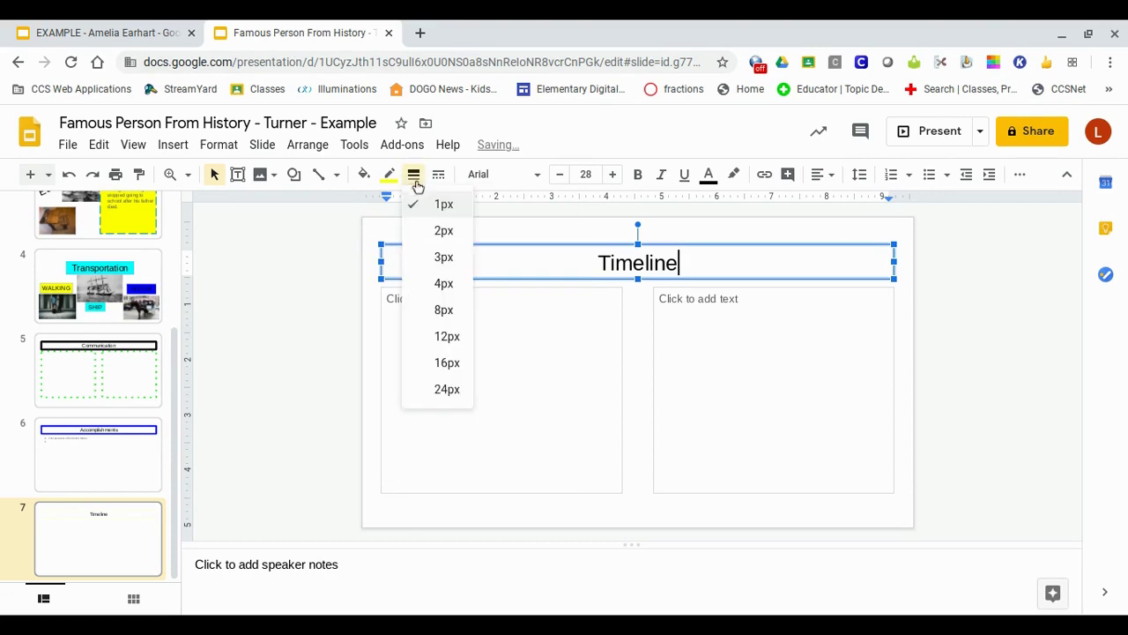
pyautogui.click(431, 337)
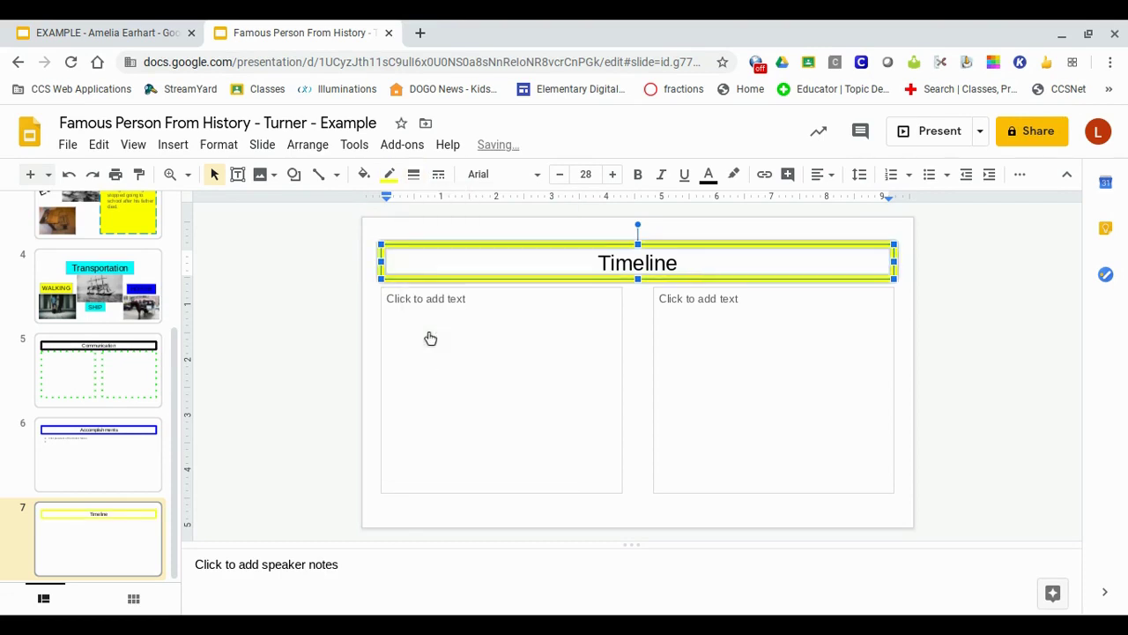
# Delete the left and right empty text placeholders from slide 7
pyautogui.click(503, 320)
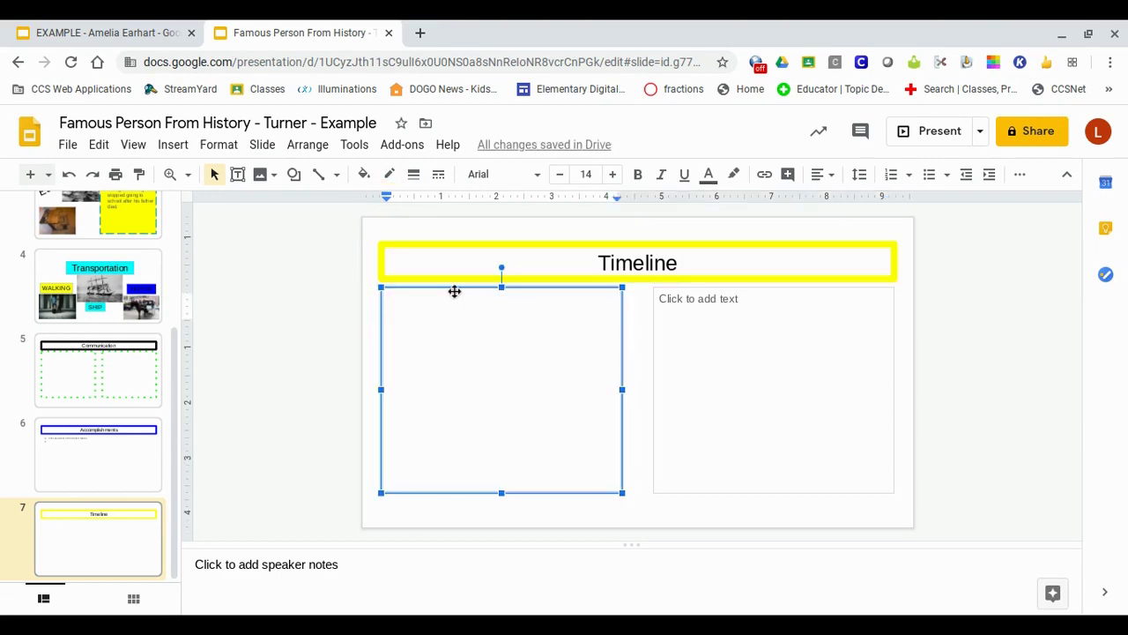
pyautogui.click(447, 291)
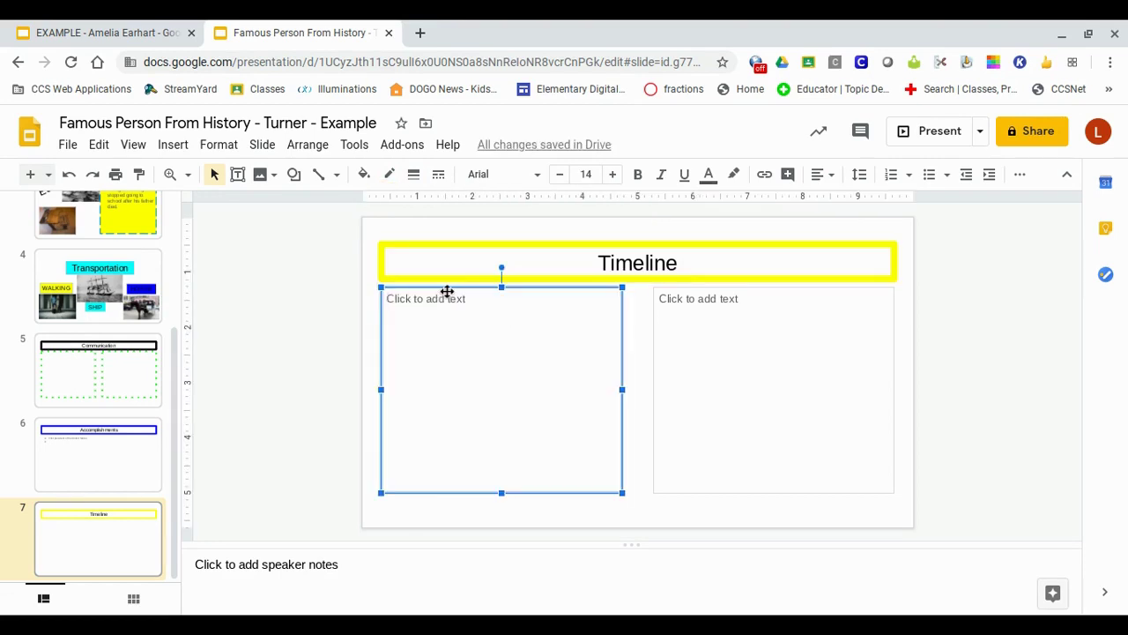
pyautogui.press('Delete')
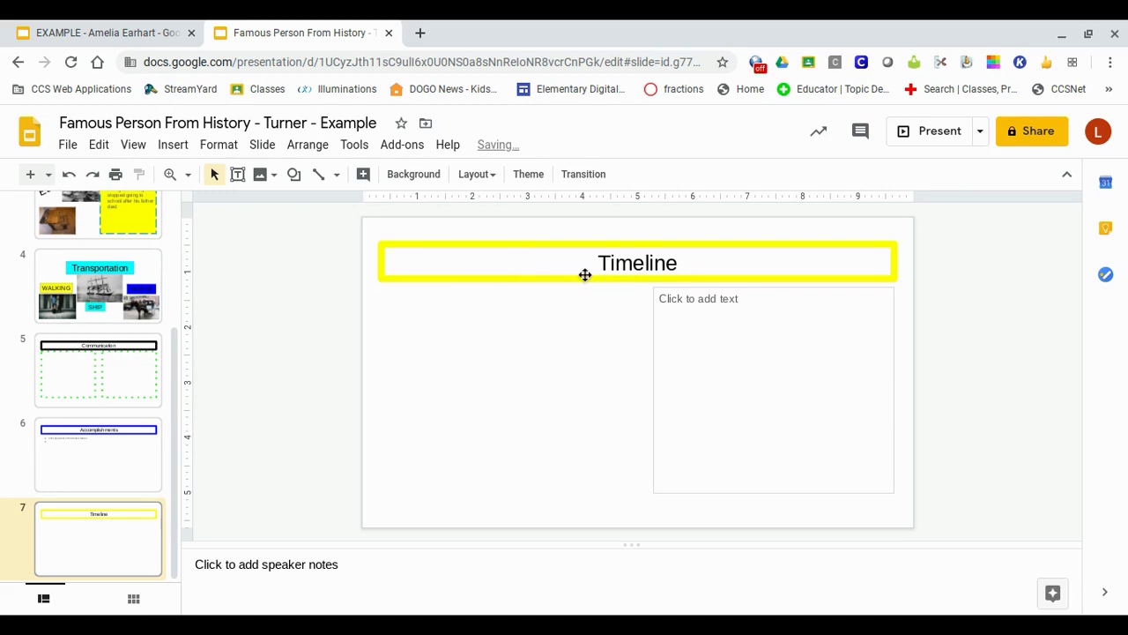
pyautogui.click(675, 293)
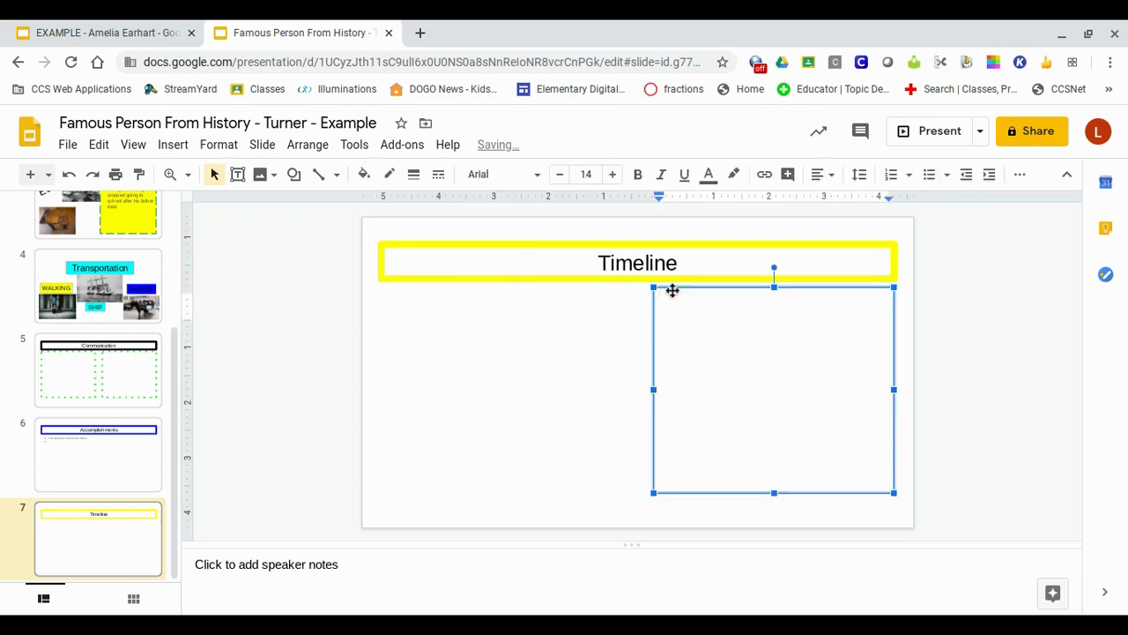
pyautogui.press('Delete')
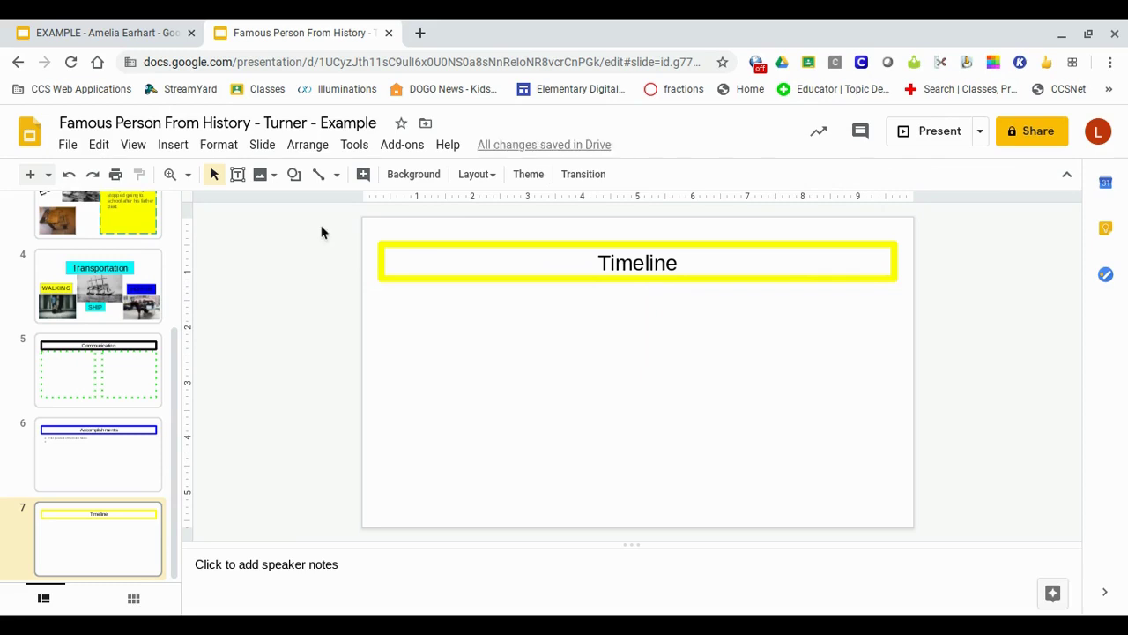
pyautogui.click(337, 176)
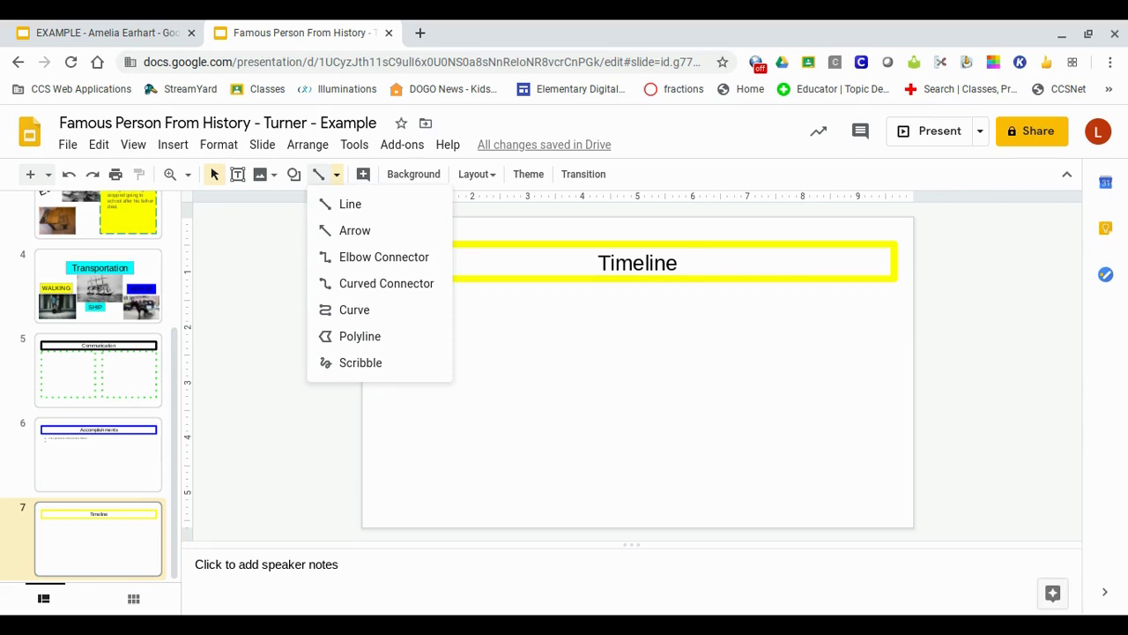
# Draw a horizontal line across the slide's middle and make it 12px thick and black
pyautogui.click(341, 211)
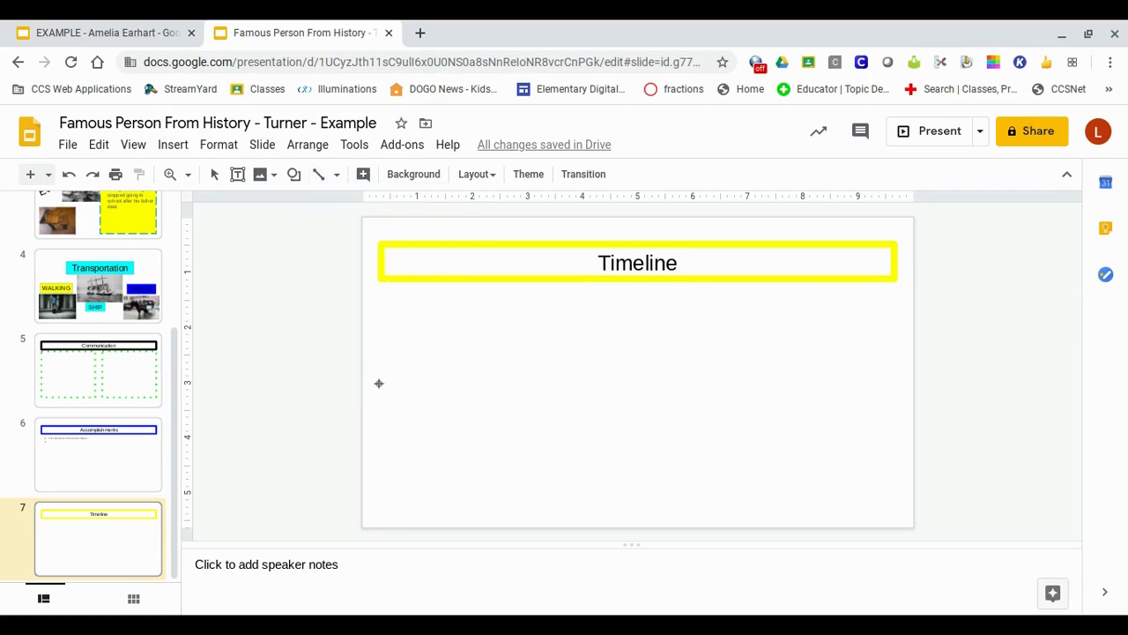
pyautogui.moveTo(379, 383)
pyautogui.mouseDown()
pyautogui.moveTo(690, 383)
pyautogui.moveTo(741, 397)
pyautogui.moveTo(773, 383)
pyautogui.moveTo(891, 384)
pyautogui.mouseUp()
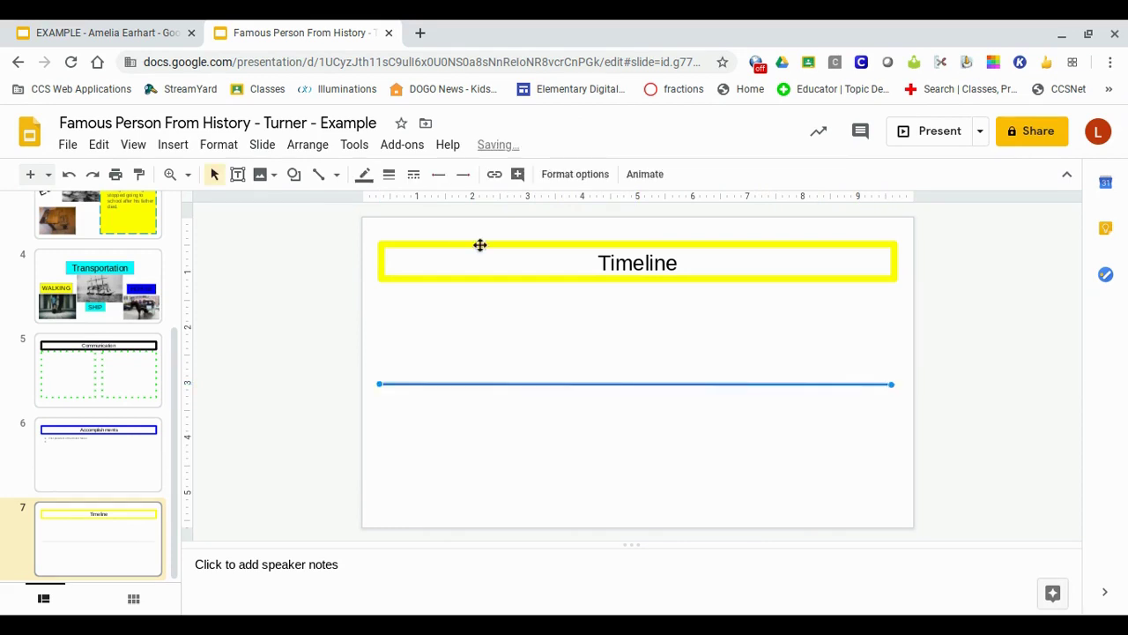
pyautogui.click(391, 180)
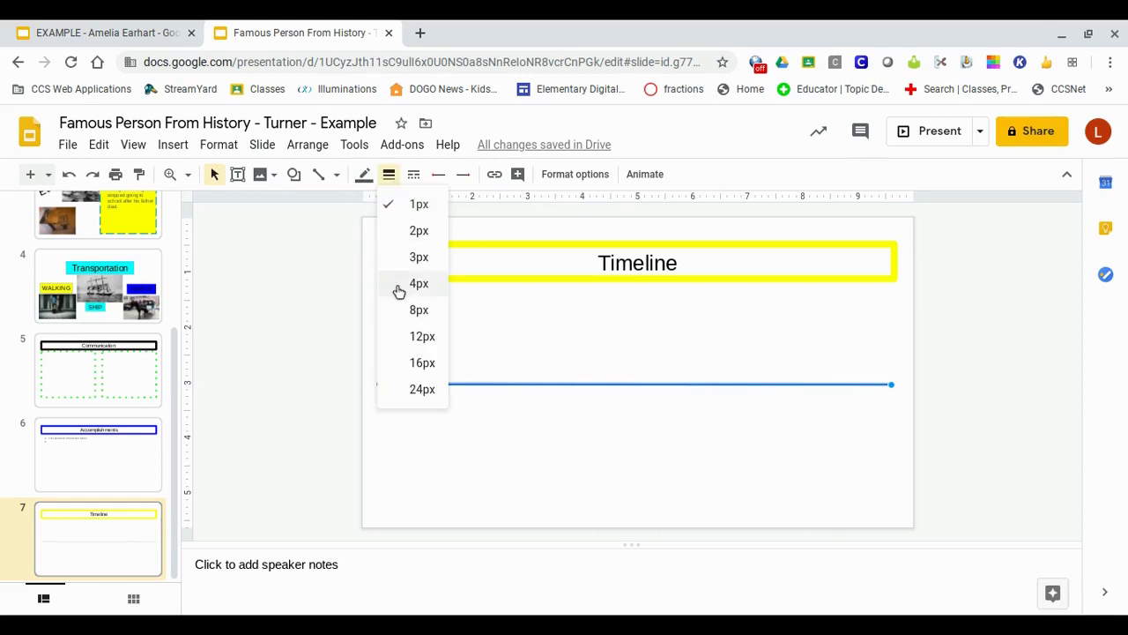
pyautogui.click(405, 346)
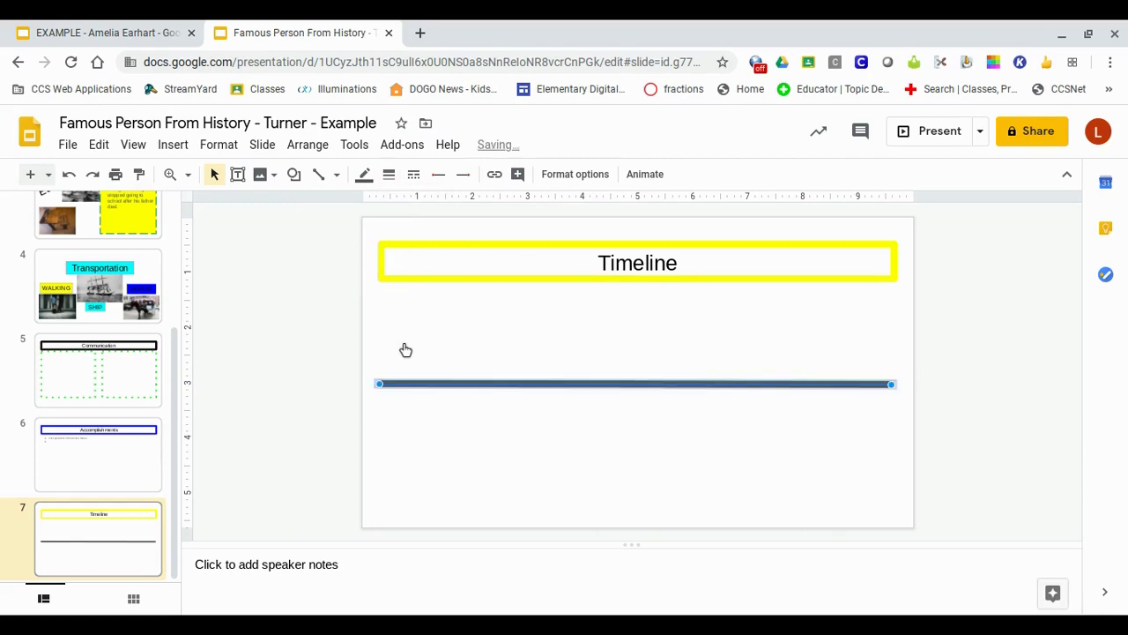
pyautogui.click(364, 174)
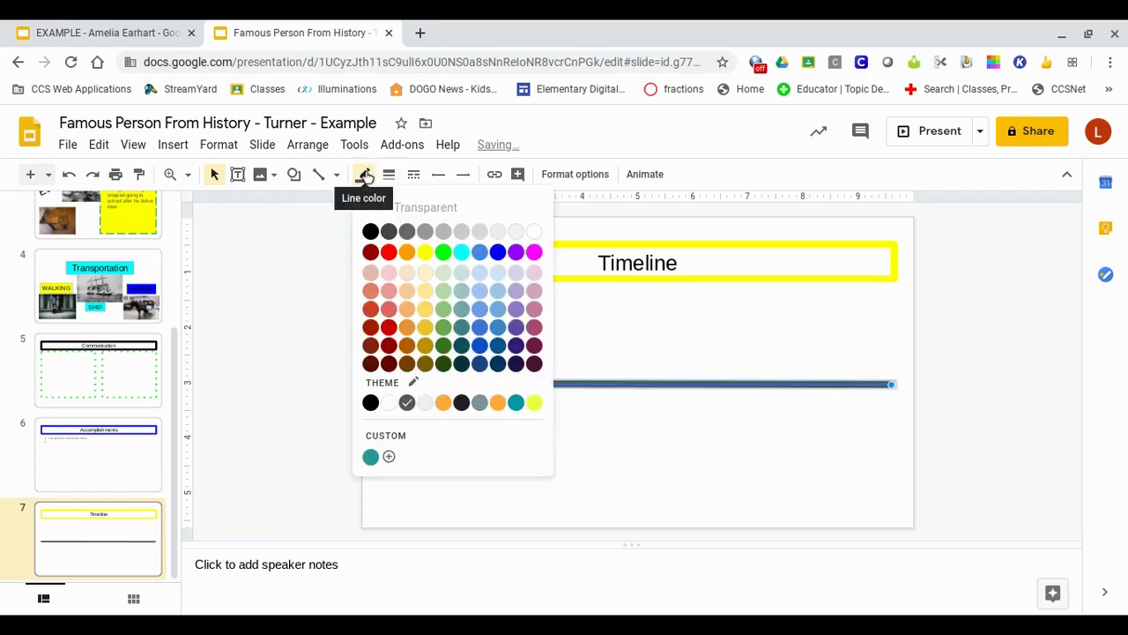
pyautogui.click(370, 231)
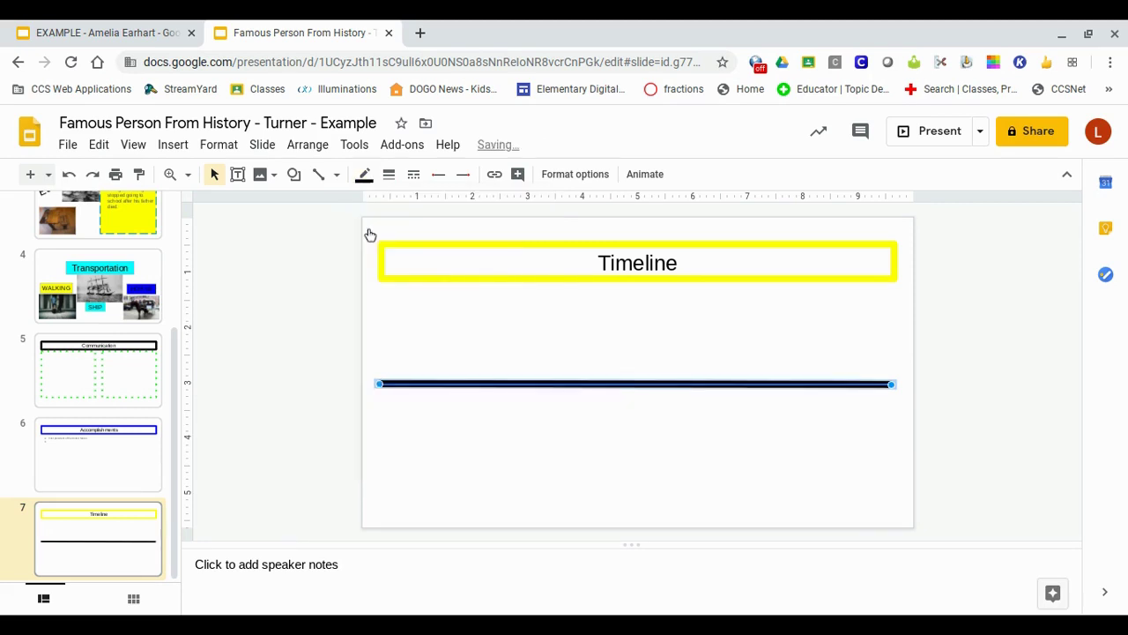
pyautogui.click(450, 494)
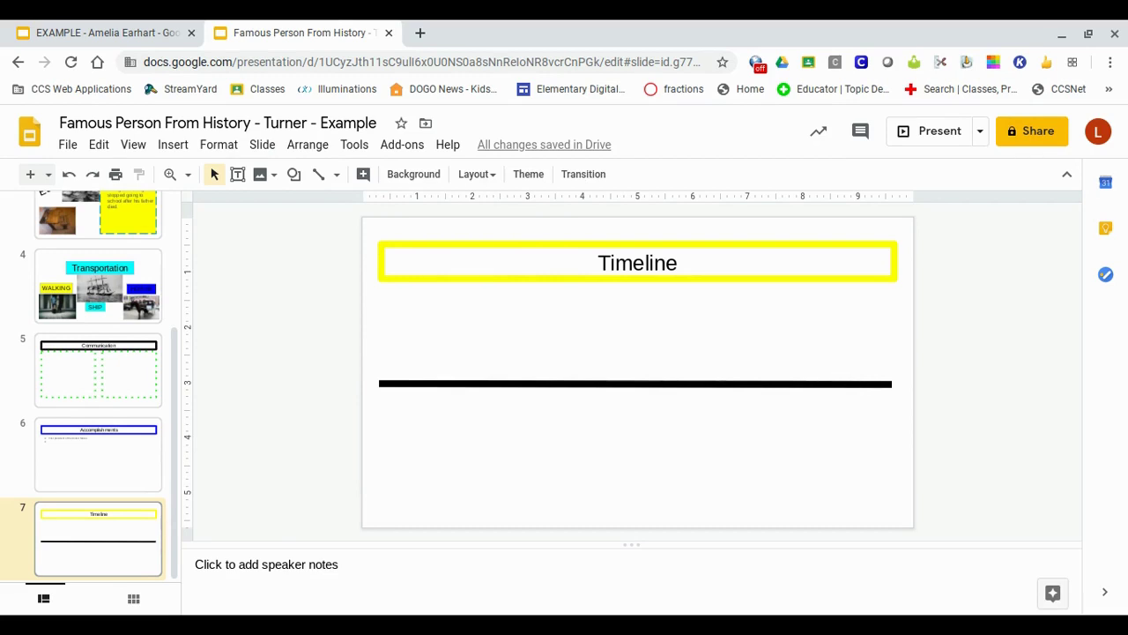
# Draw a short 12px vertical tick upward from the timeline line's left end
pyautogui.click(337, 181)
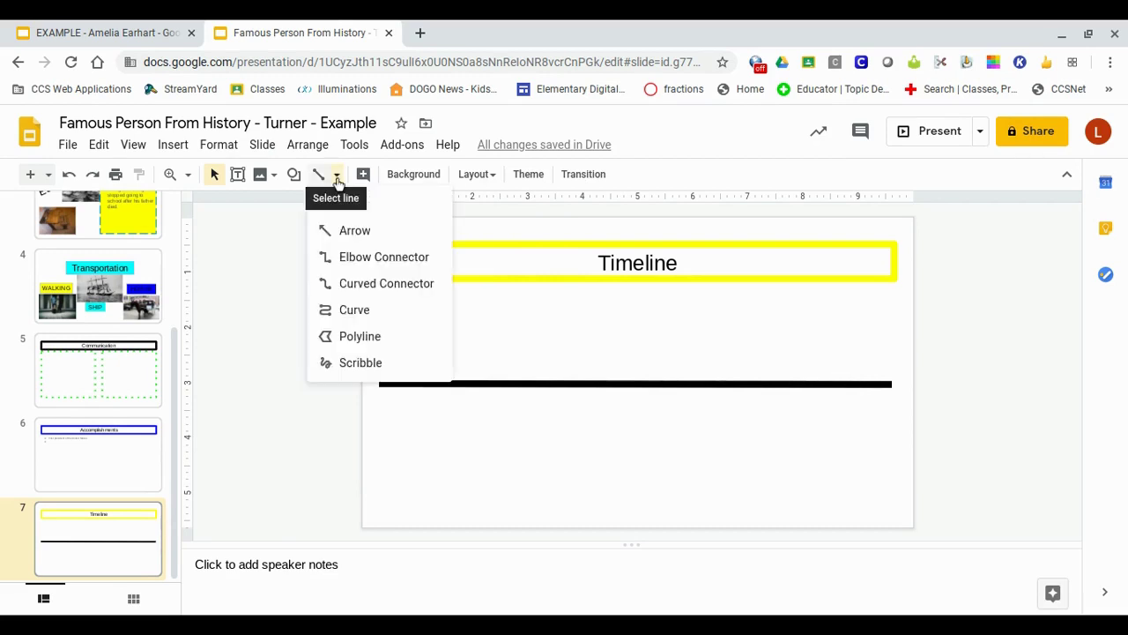
pyautogui.click(334, 203)
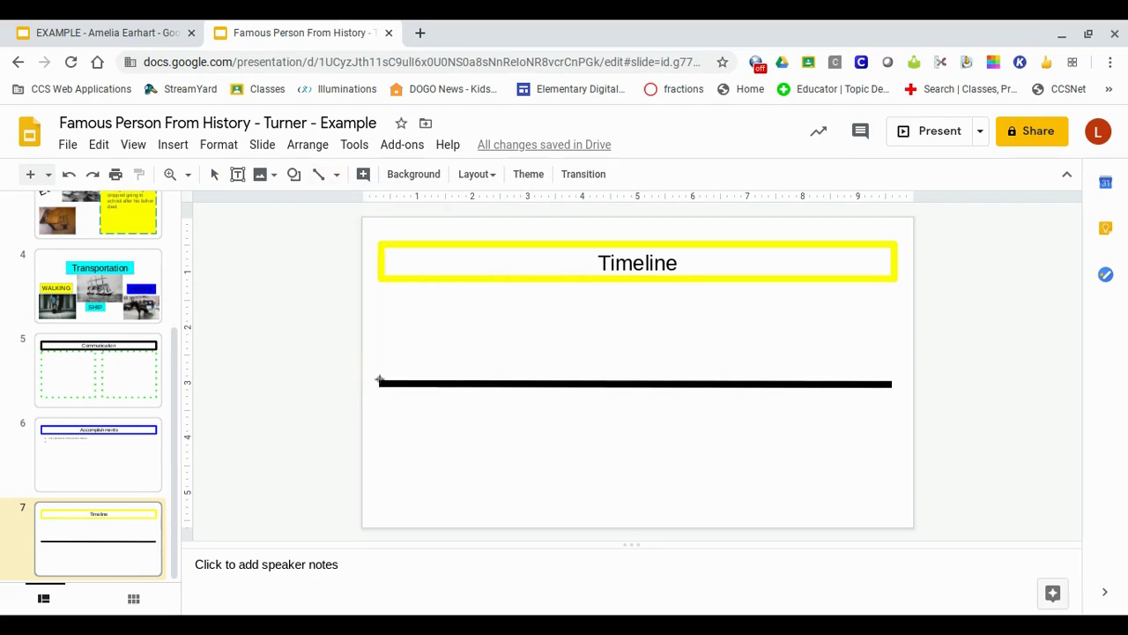
pyautogui.moveTo(376, 383); pyautogui.dragTo(380, 359)
pyautogui.click(386, 174)
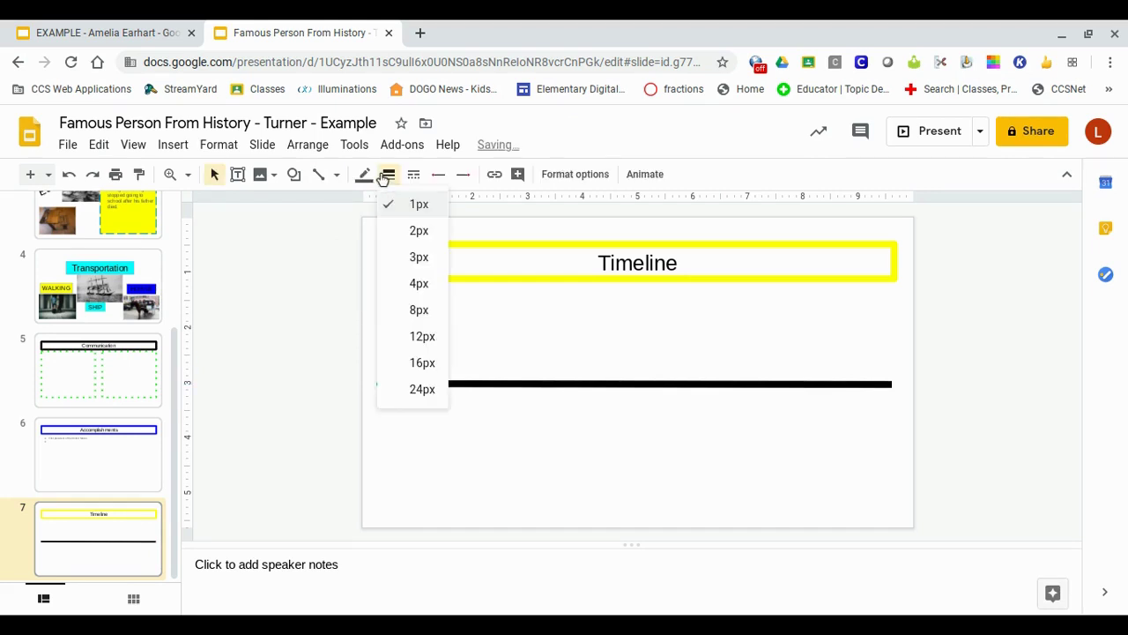
pyautogui.click(414, 339)
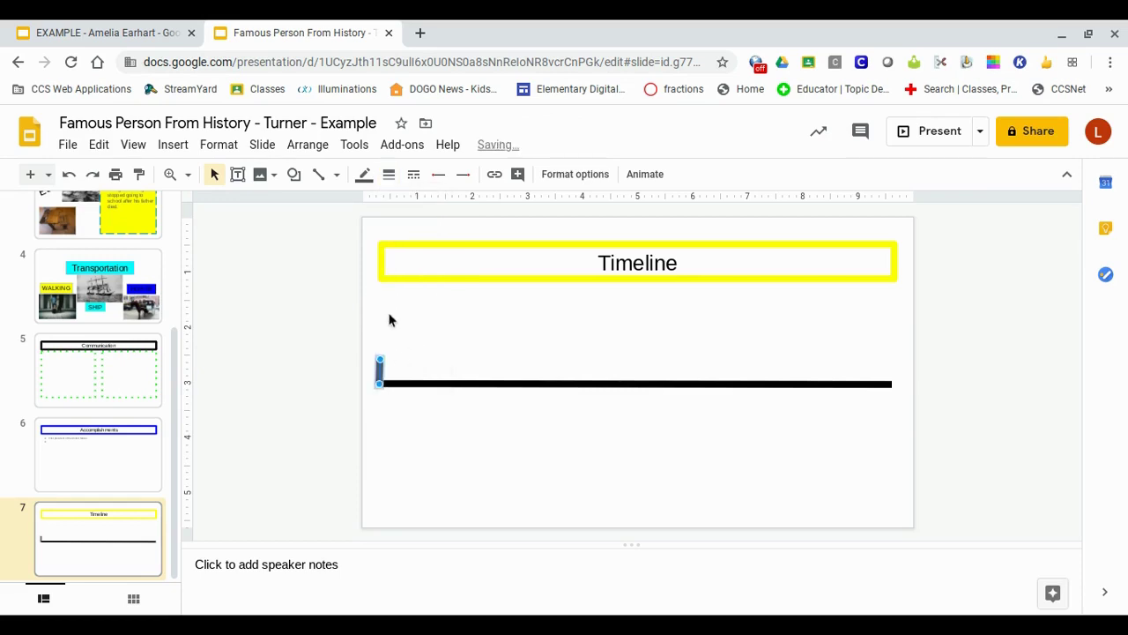
pyautogui.click(389, 319)
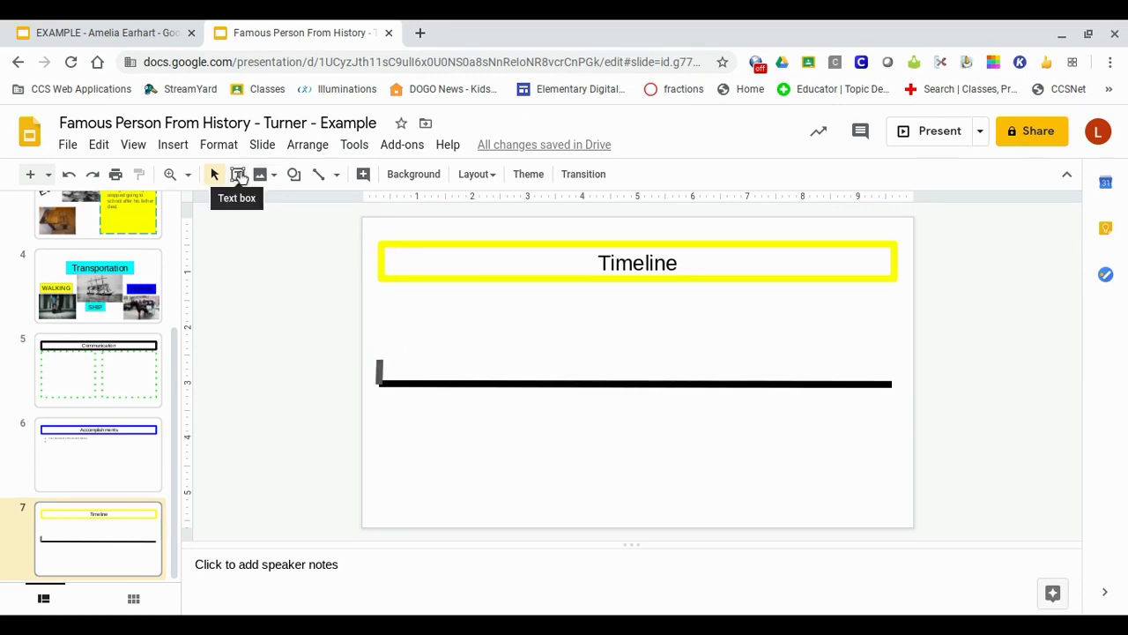
# Add a 'BIRTH' text box above the tick, then go to the Early Life slide
pyautogui.click(237, 174)
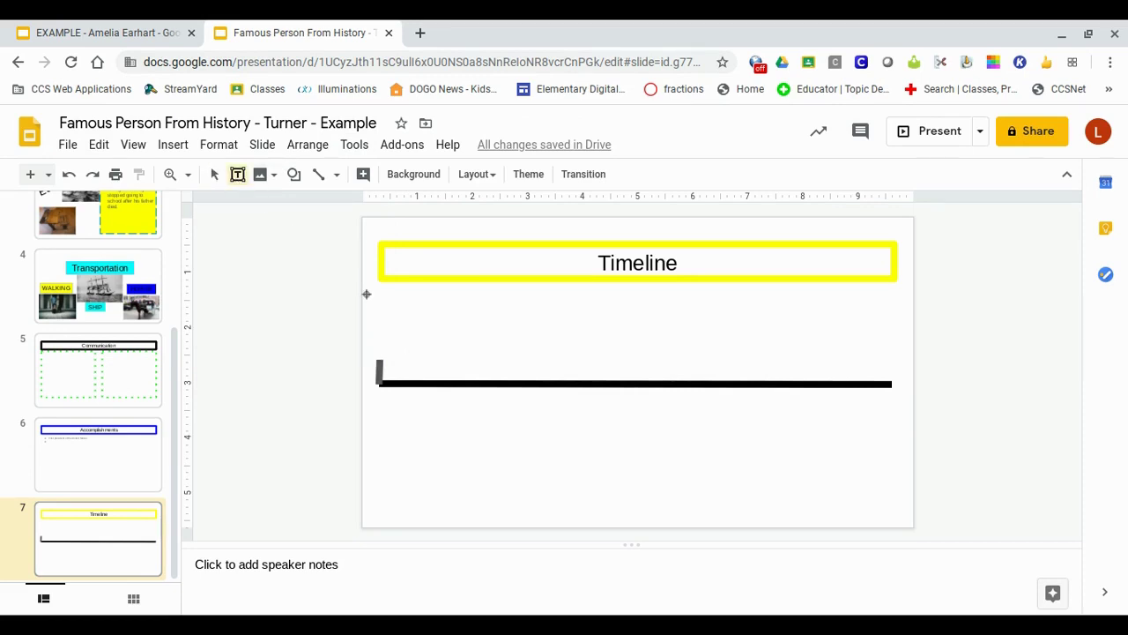
pyautogui.moveTo(366, 293); pyautogui.dragTo(461, 353)
pyautogui.moveTo(461, 353); pyautogui.dragTo(461, 356)
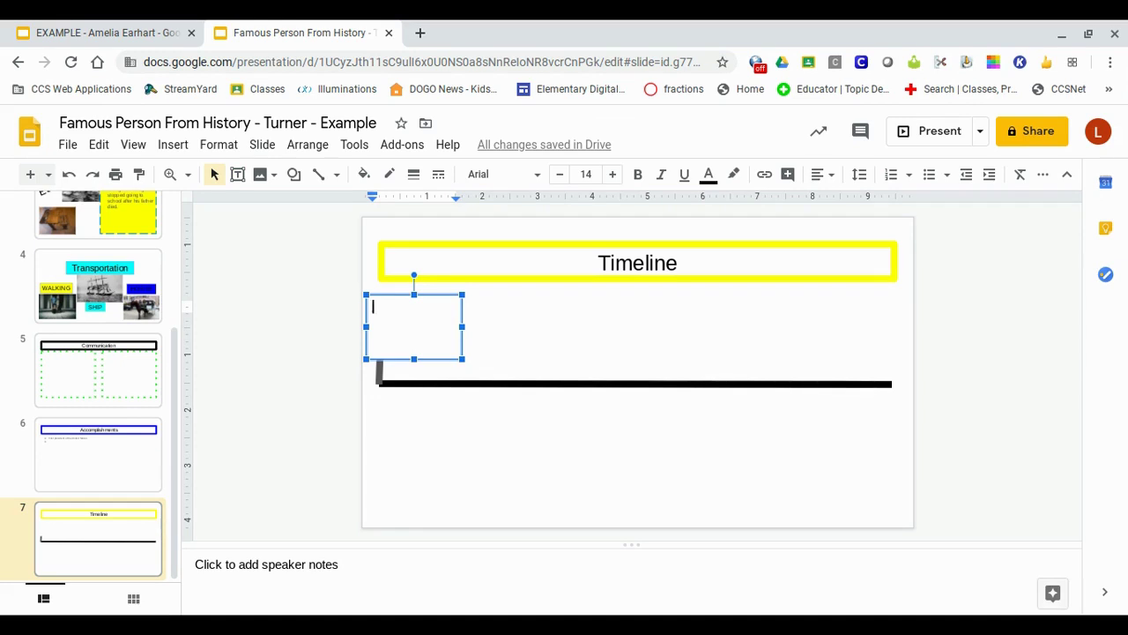
pyautogui.write('BIRTH')
pyautogui.press('Return')
pyautogui.scroll(3, 133, 408)
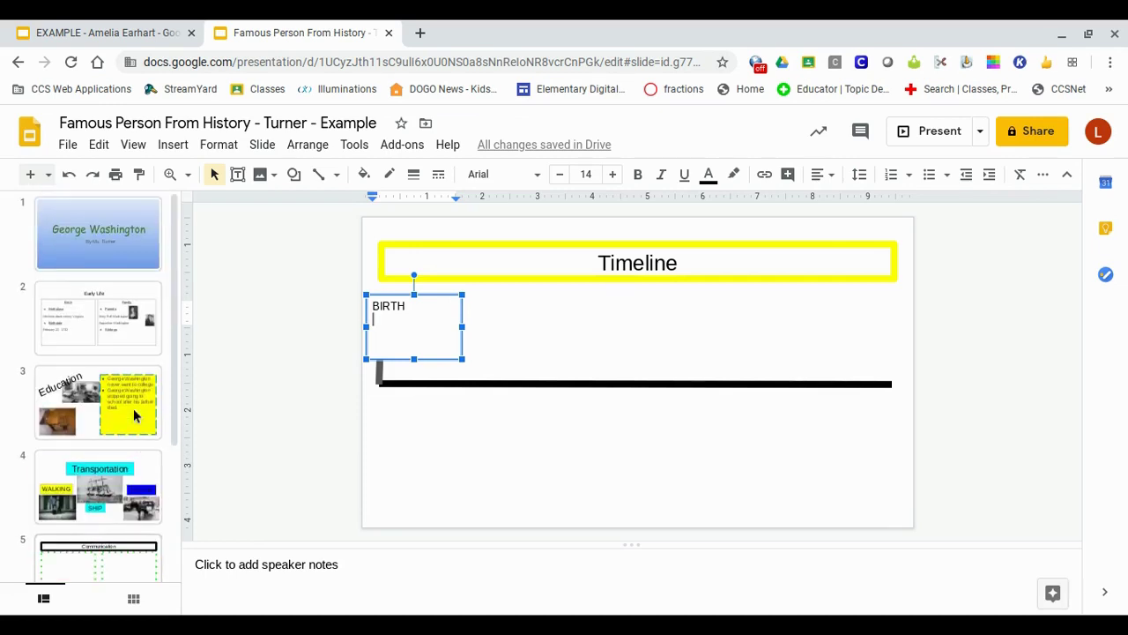
pyautogui.click(102, 331)
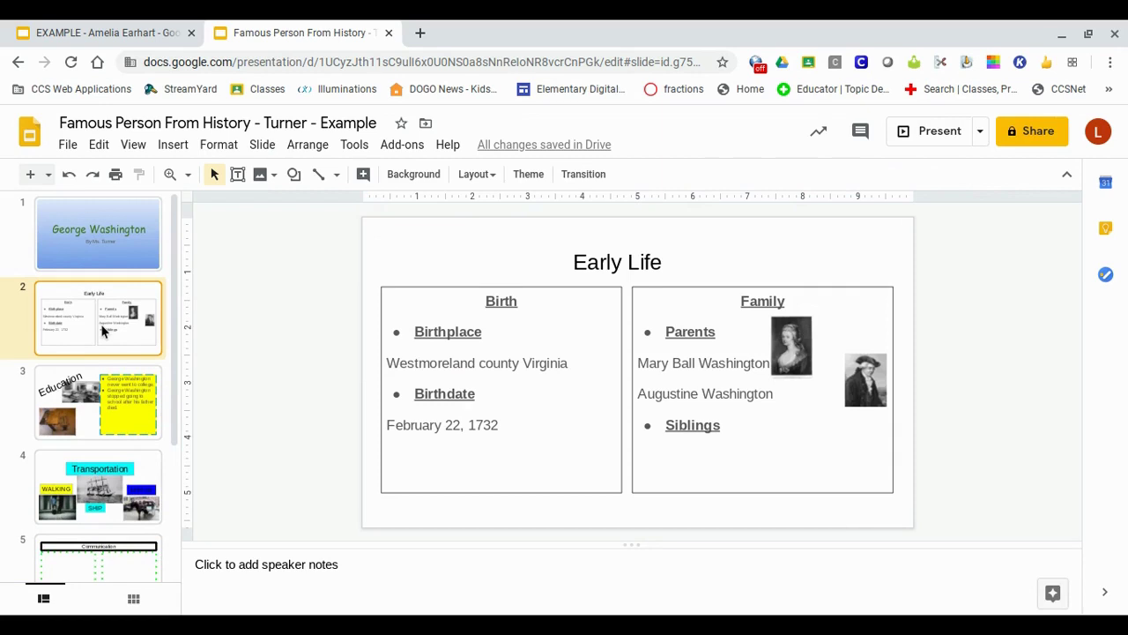
# Copy 'February 22, 1732' from the Early Life slide's Birth box and return to slide 7
pyautogui.doubleClick(483, 427)
pyautogui.click(498, 424)
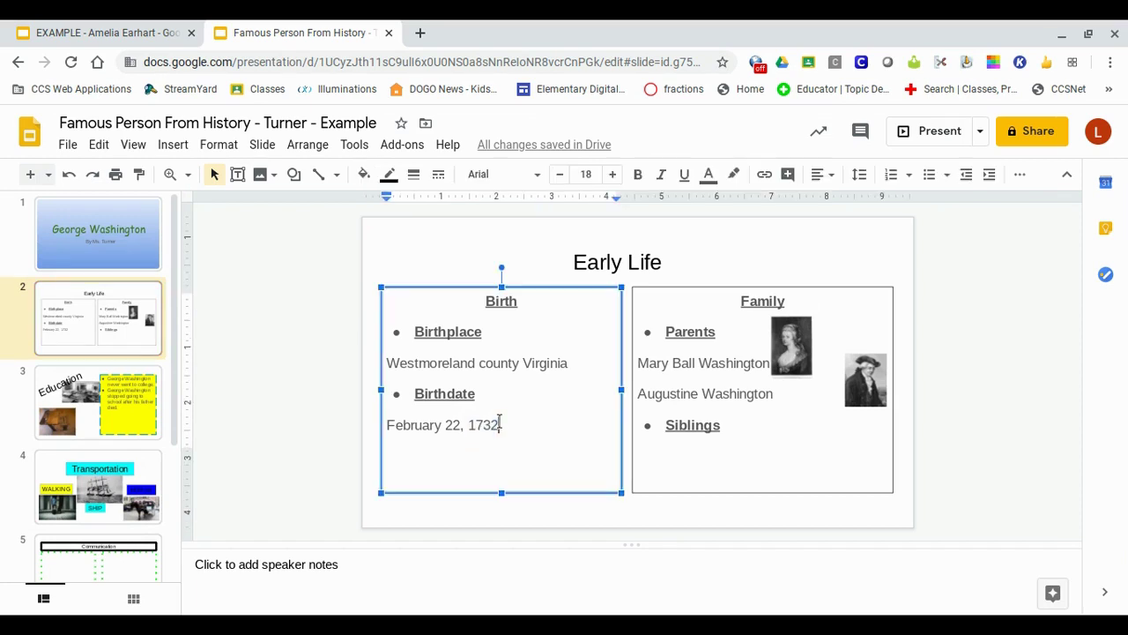
pyautogui.moveTo(499, 424); pyautogui.dragTo(414, 422)
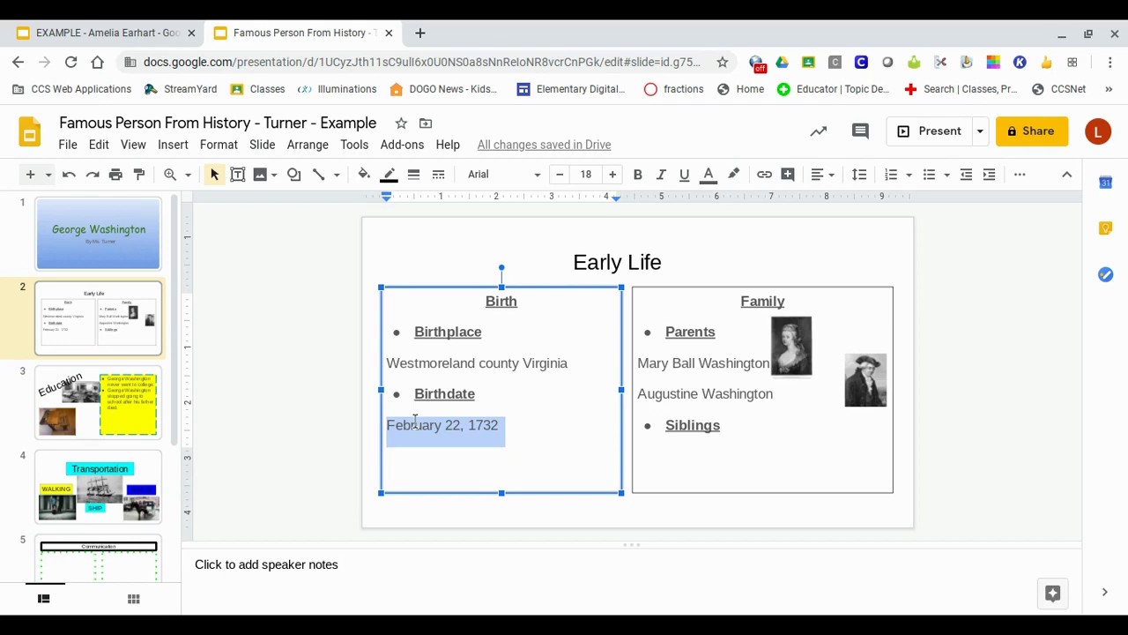
pyautogui.rightClick(414, 422)
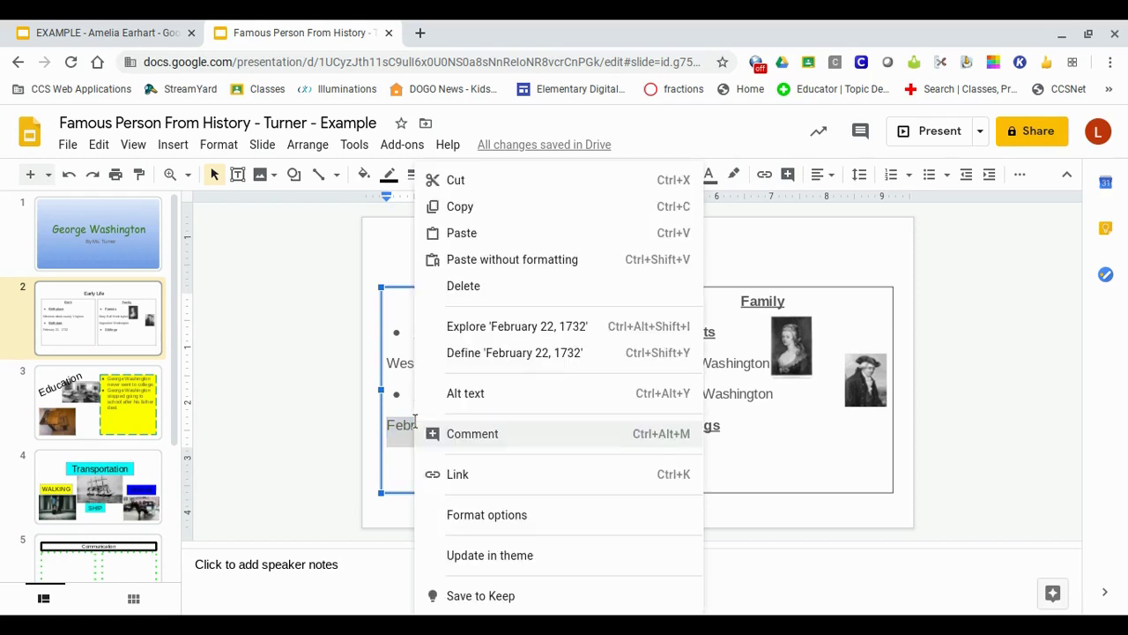
pyautogui.click(452, 211)
pyautogui.scroll(-2, 85, 356)
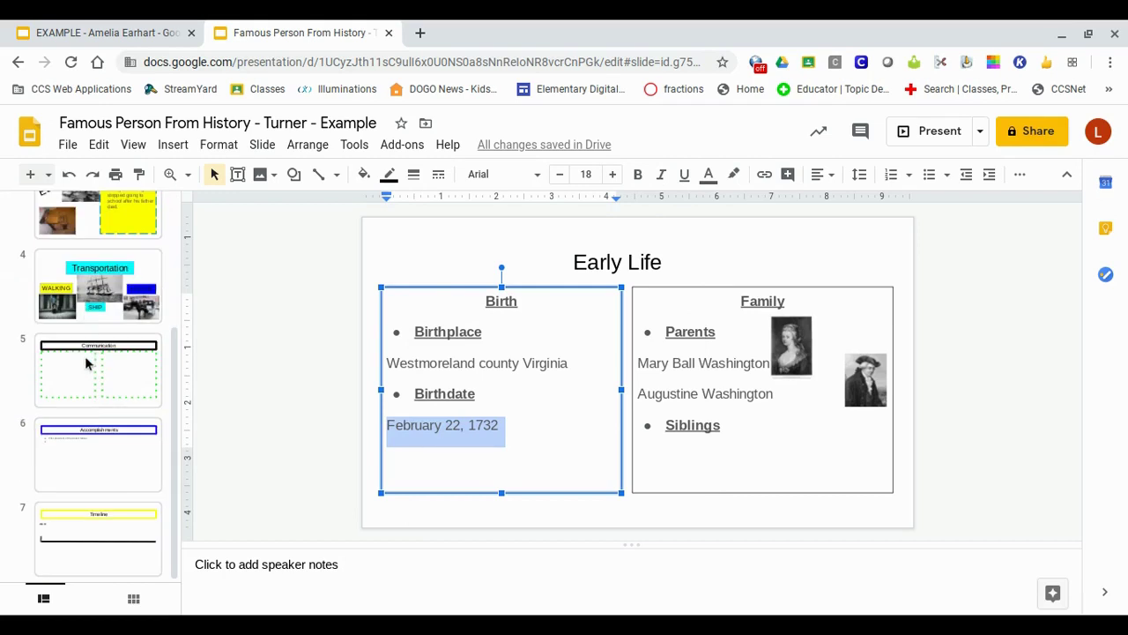
pyautogui.click(100, 557)
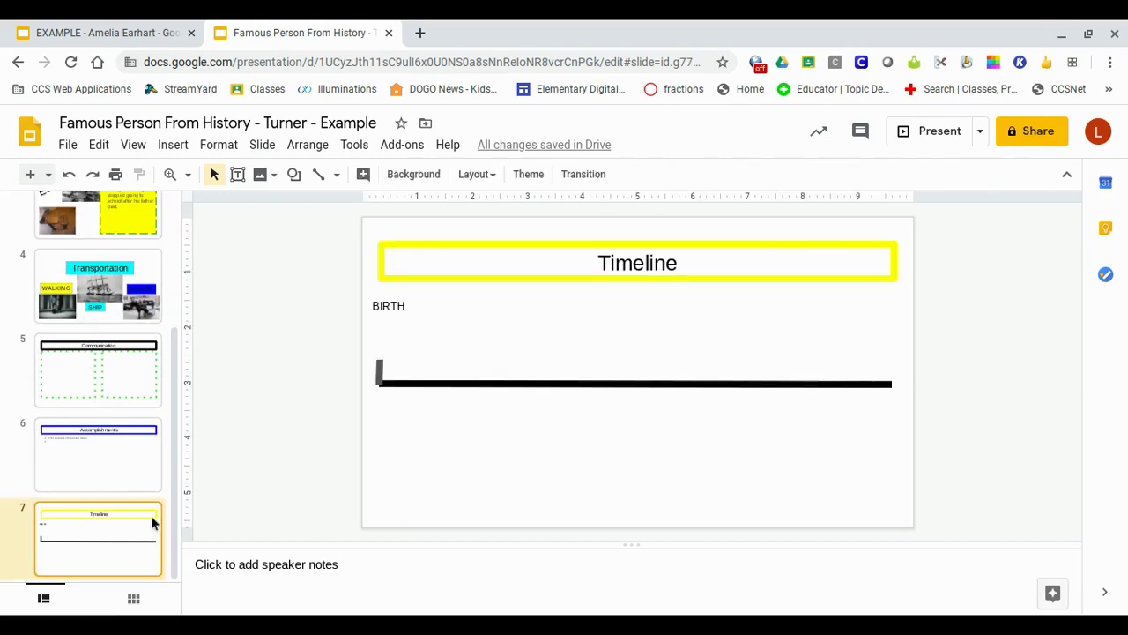
# Replace BIRTH with the pasted date February 22, 1732 and move the box toward the tick
pyautogui.click(379, 339)
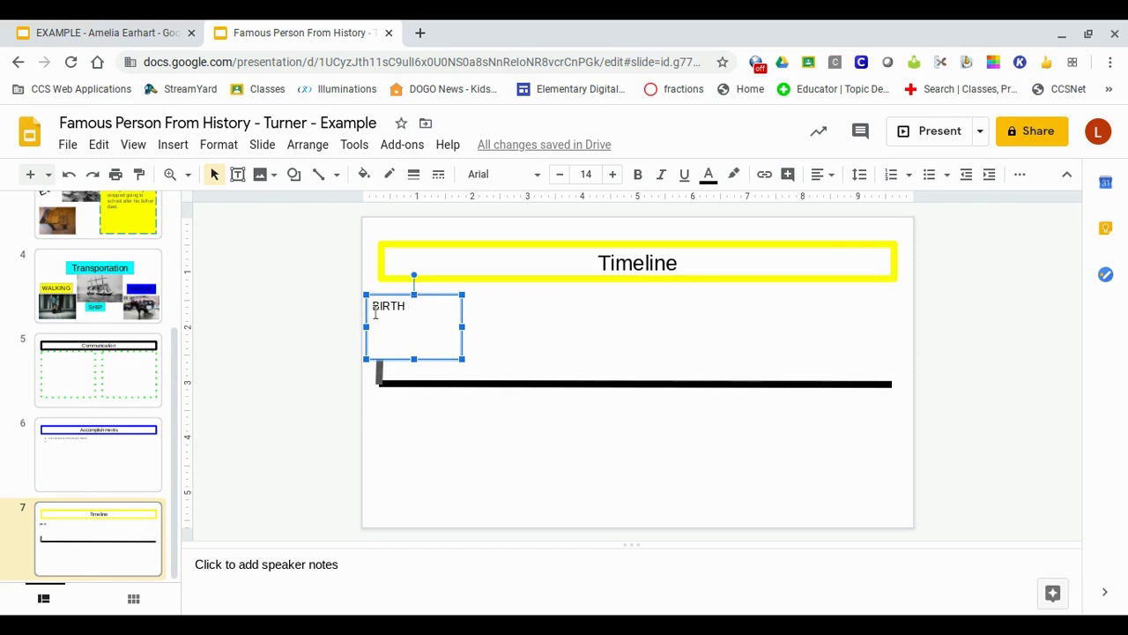
pyautogui.doubleClick(393, 306)
pyautogui.hotkey('ctrl', 'v')
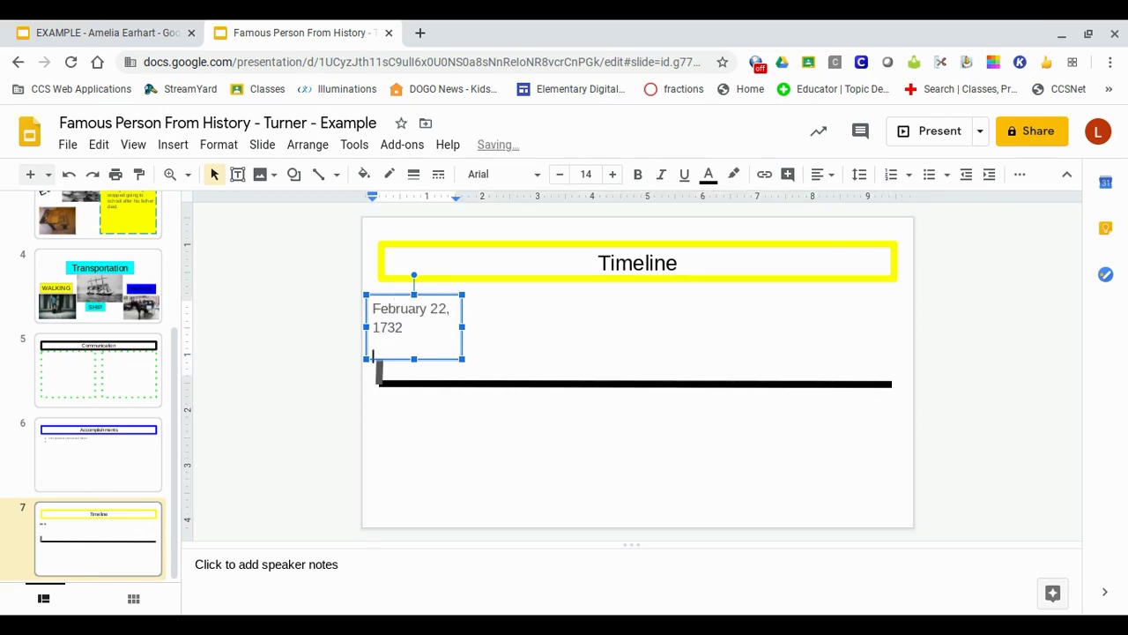
pyautogui.click(462, 327)
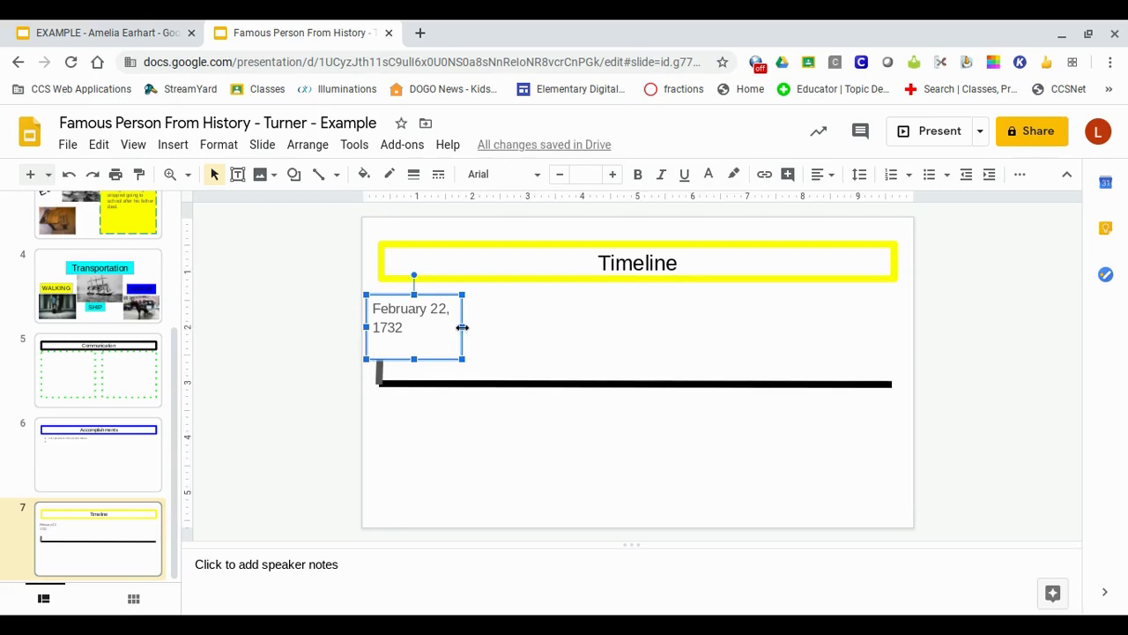
pyautogui.moveTo(462, 327); pyautogui.dragTo(454, 327)
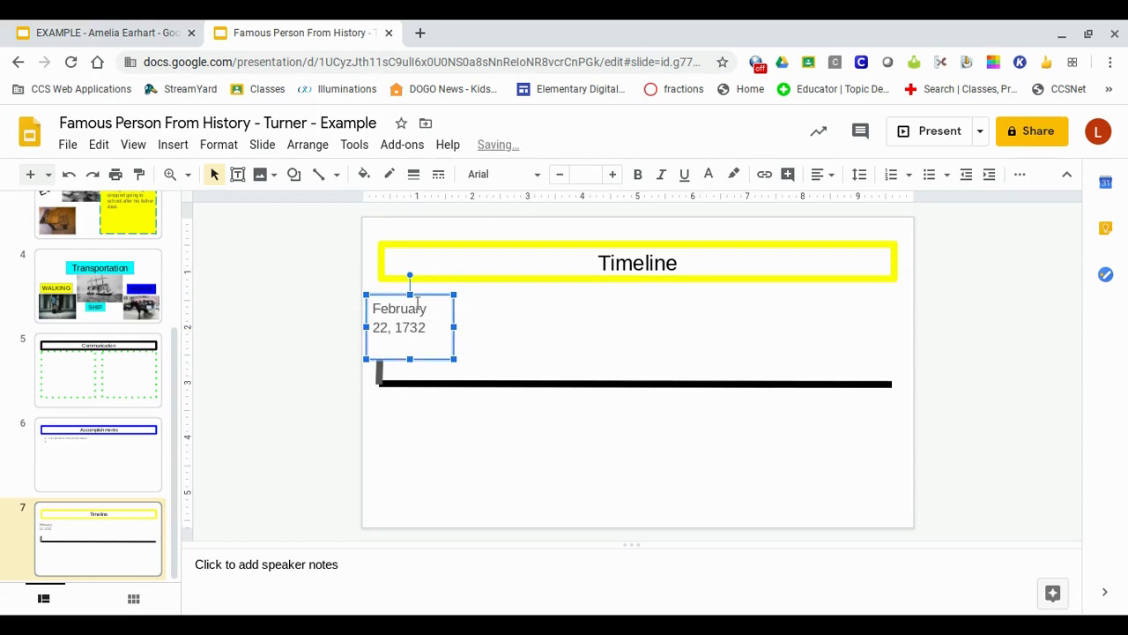
pyautogui.moveTo(411, 296); pyautogui.dragTo(412, 308)
pyautogui.click(474, 402)
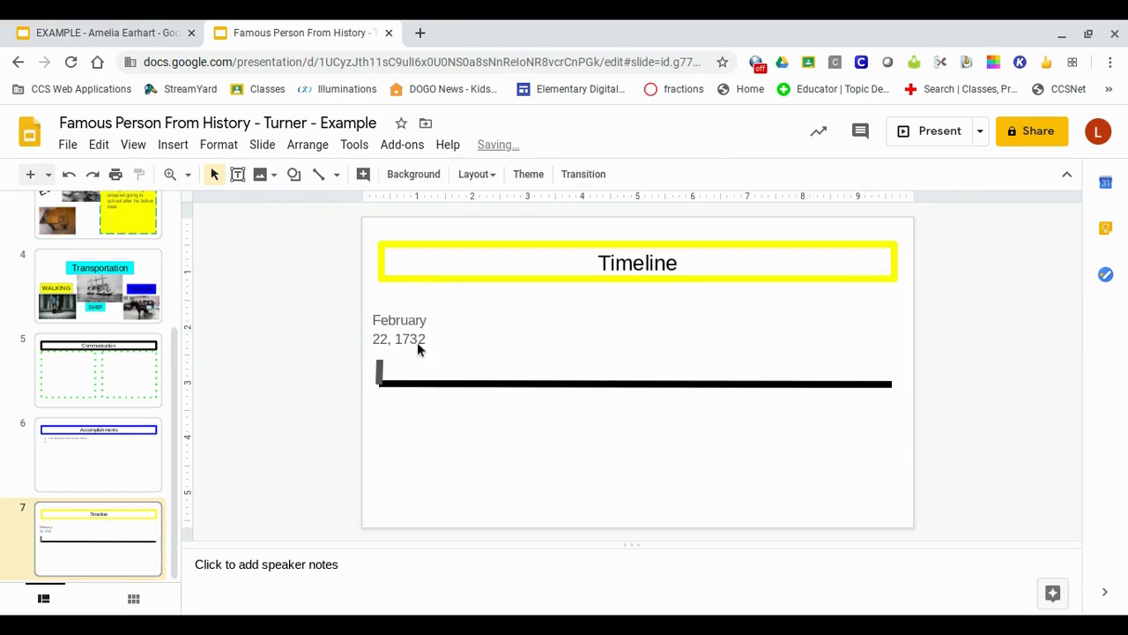
# Add 'Born' on its own line above the date and widen the box slightly
pyautogui.click(405, 330)
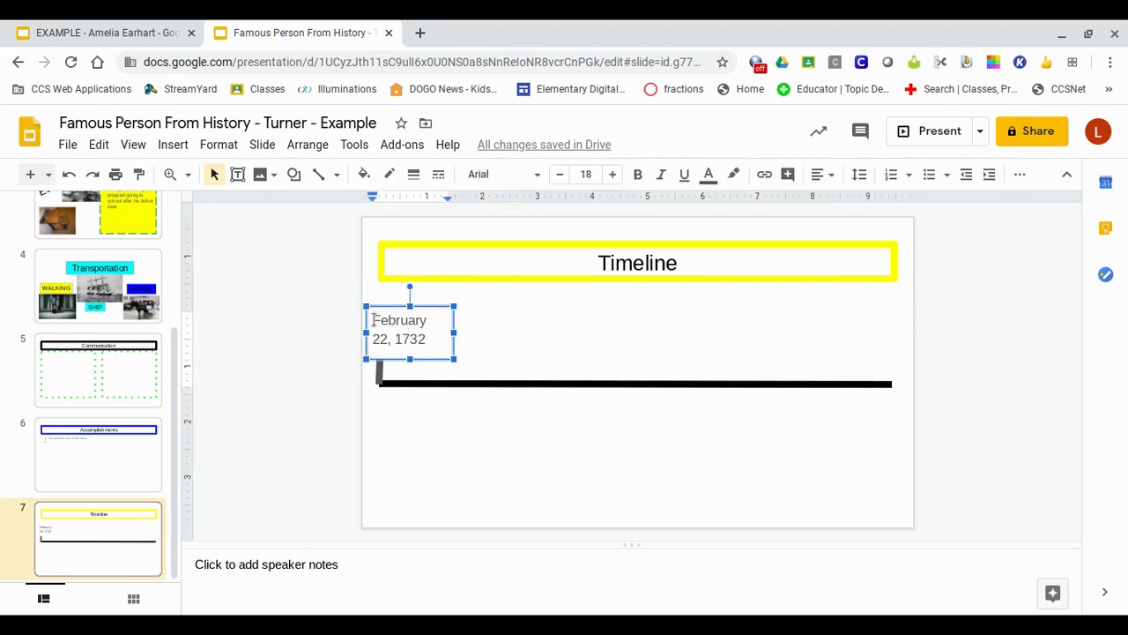
pyautogui.click(372, 319)
pyautogui.write('Born')
pyautogui.press('Return')
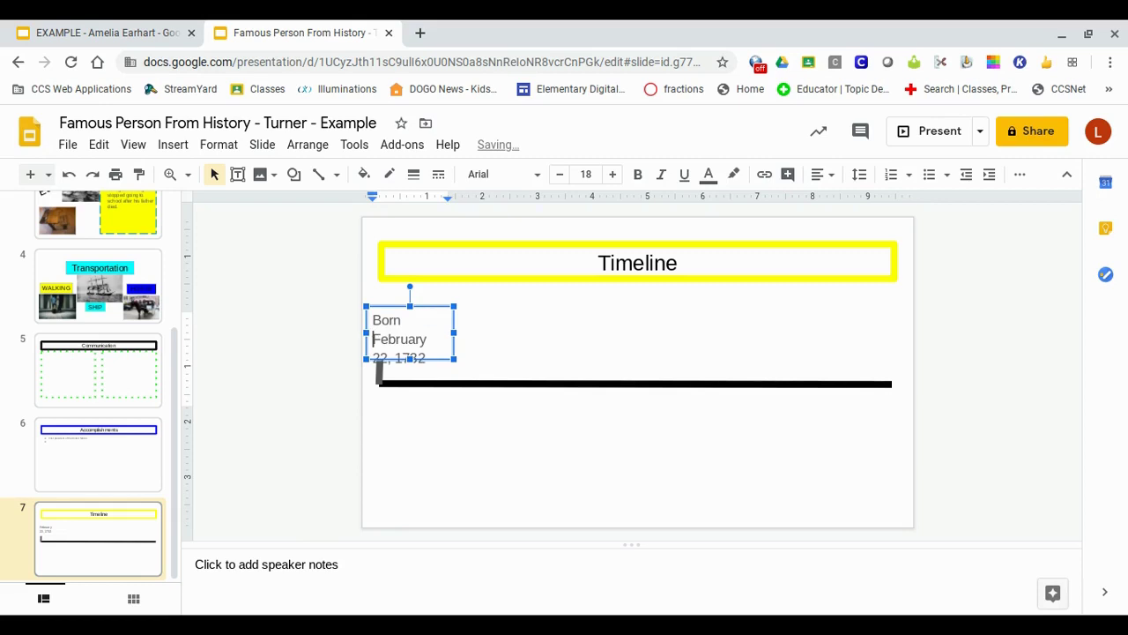
pyautogui.click(409, 304)
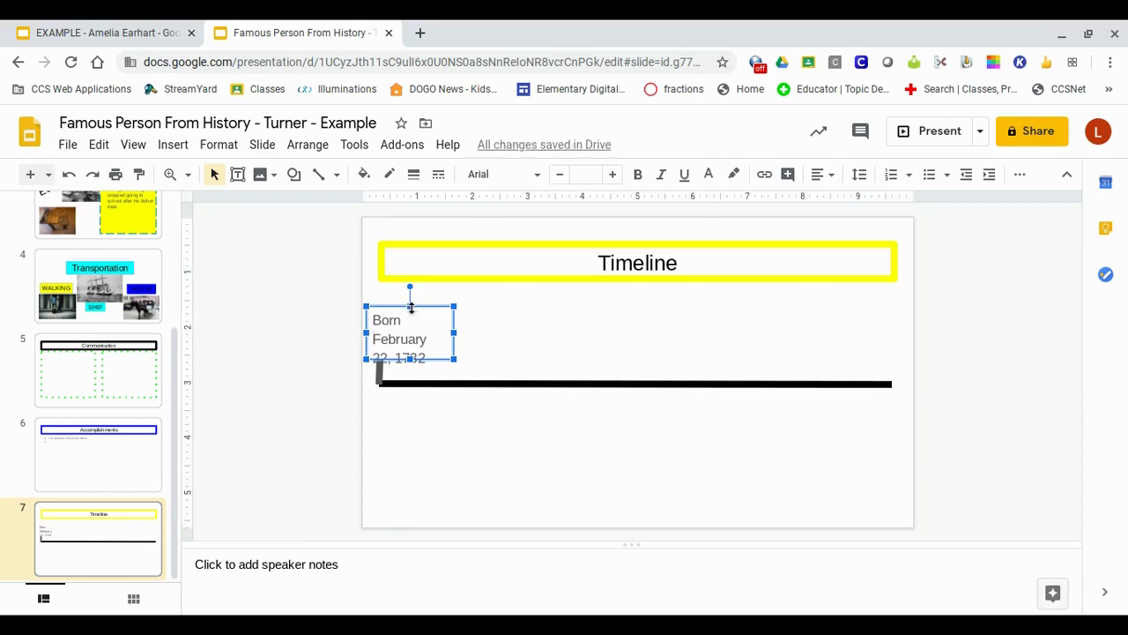
pyautogui.moveTo(409, 303); pyautogui.dragTo(409, 297)
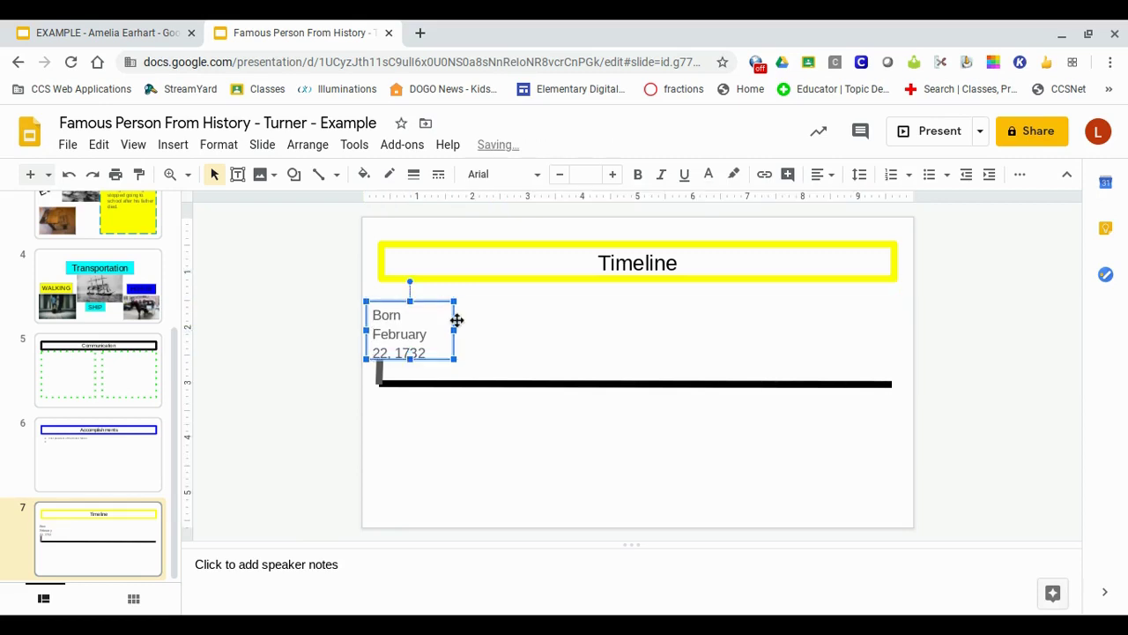
pyautogui.moveTo(452, 333); pyautogui.dragTo(470, 330)
# Shrink the label text to 12 pt and resize the box to fit just above the tick
pyautogui.tripleClick(421, 333)
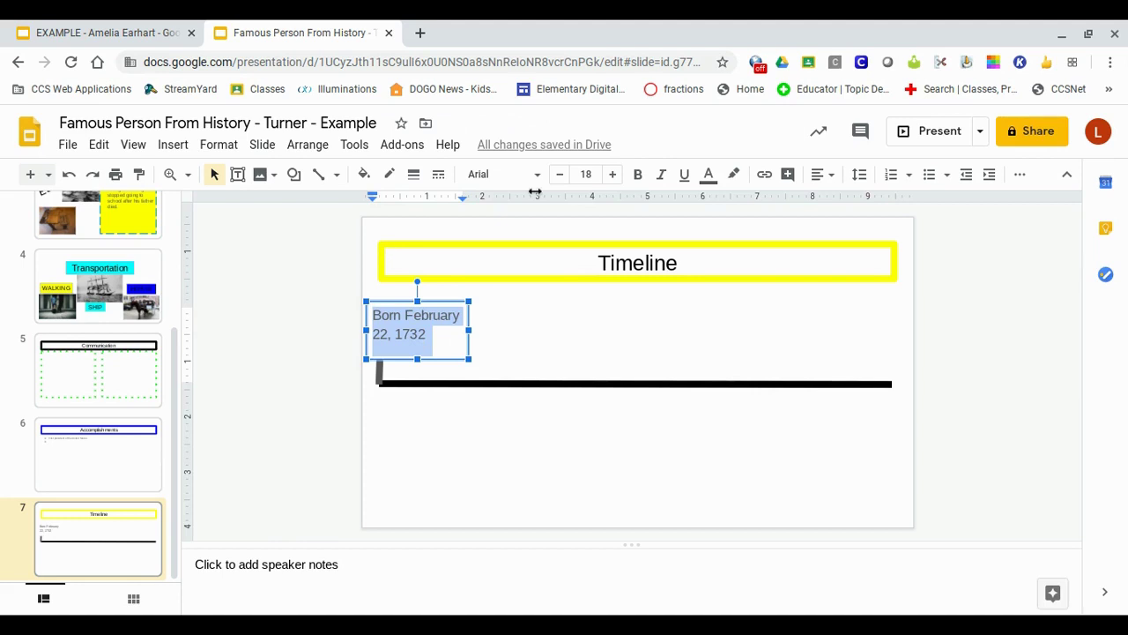
pyautogui.click(561, 174)
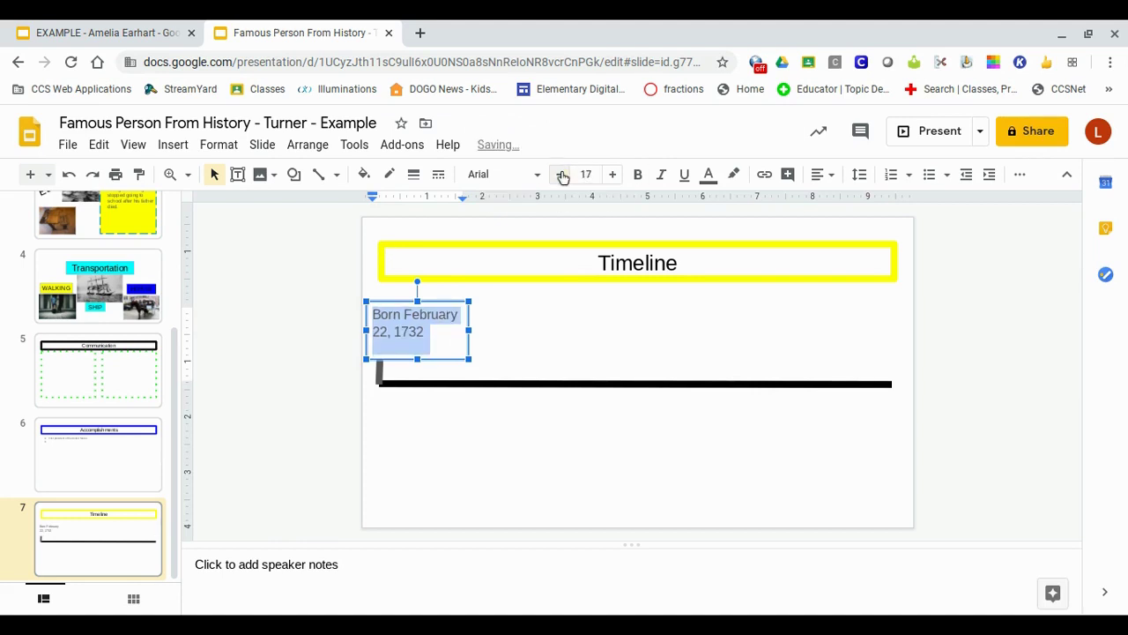
pyautogui.click(561, 175)
pyautogui.click(561, 175)
pyautogui.click(562, 175)
pyautogui.click(562, 175)
pyautogui.click(561, 176)
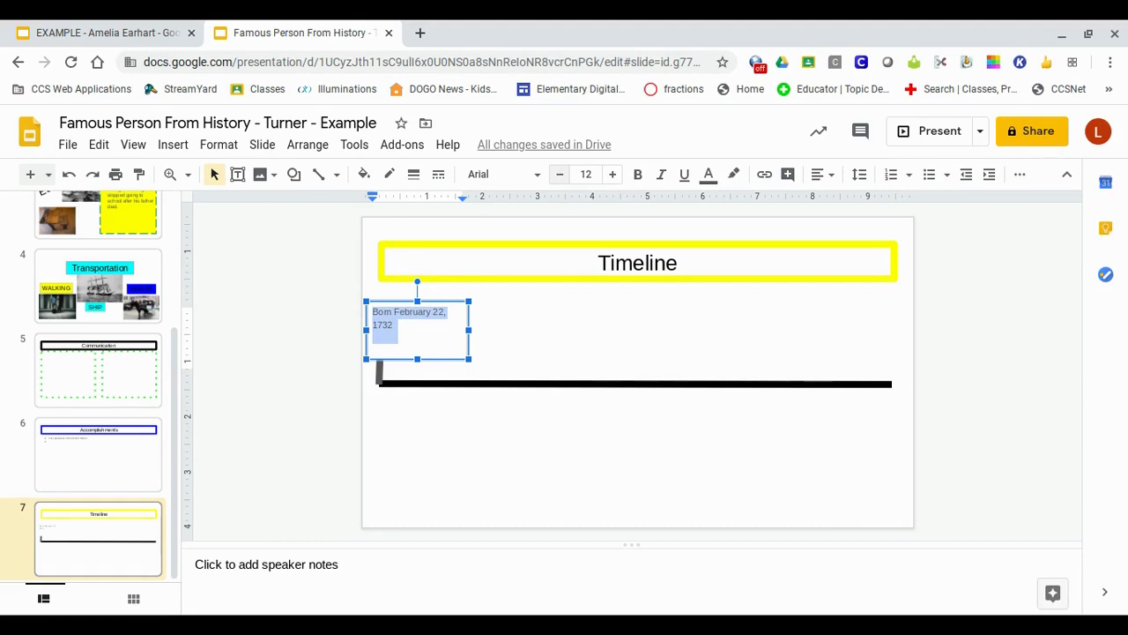
pyautogui.click(465, 328)
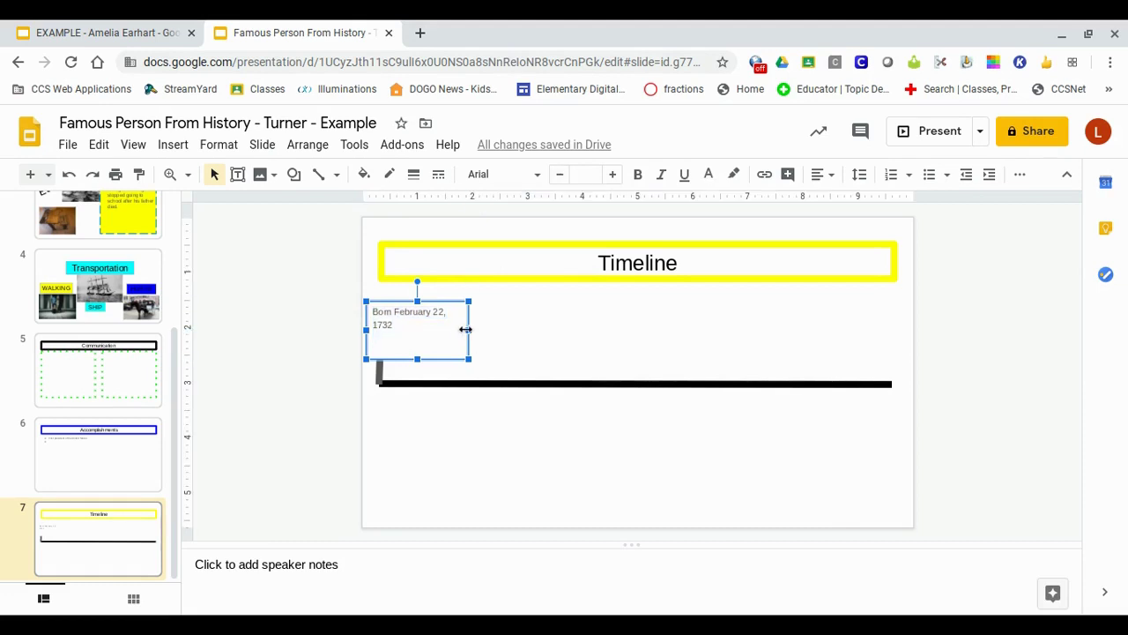
pyautogui.moveTo(466, 329); pyautogui.dragTo(451, 330)
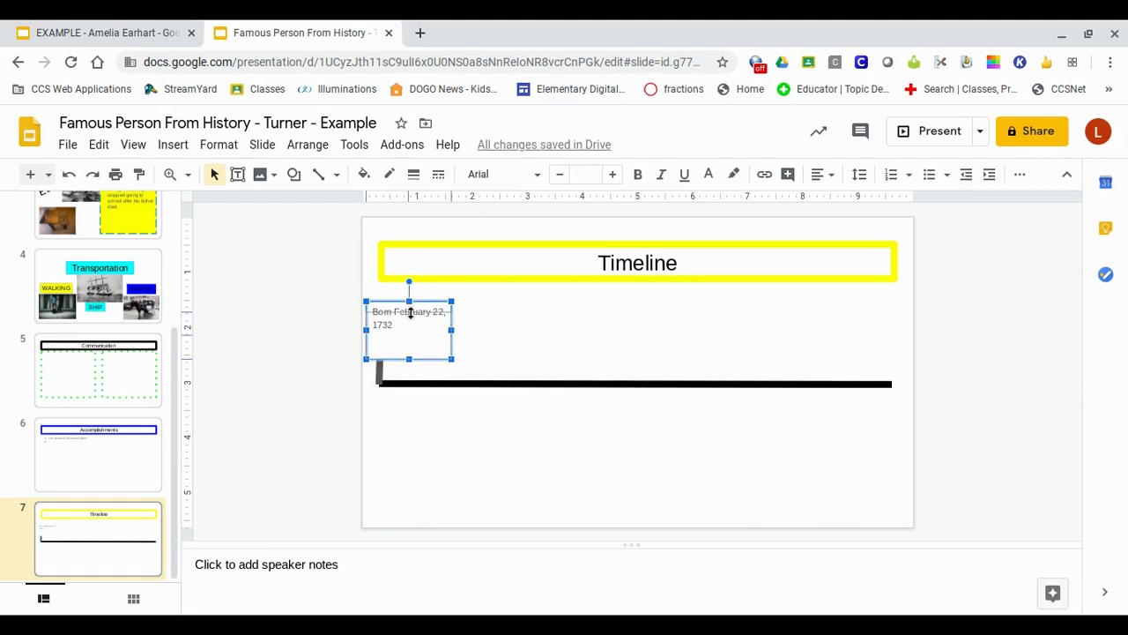
pyautogui.moveTo(410, 312); pyautogui.dragTo(410, 317)
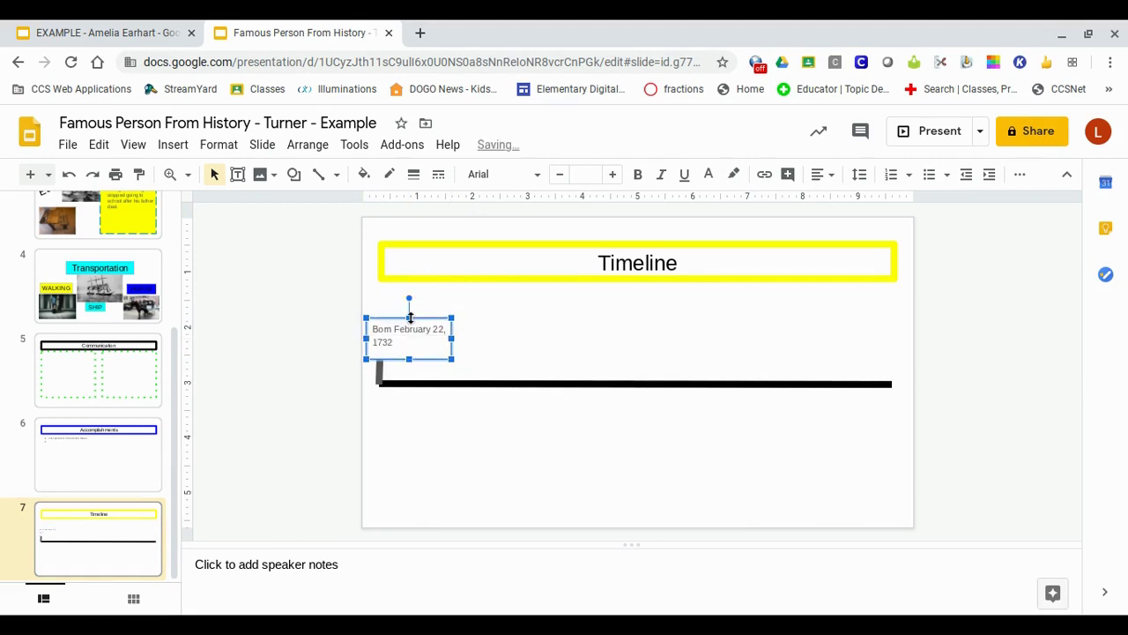
# Outline the Born February 22, 1732 box with a thicker dark grey border
pyautogui.click(557, 347)
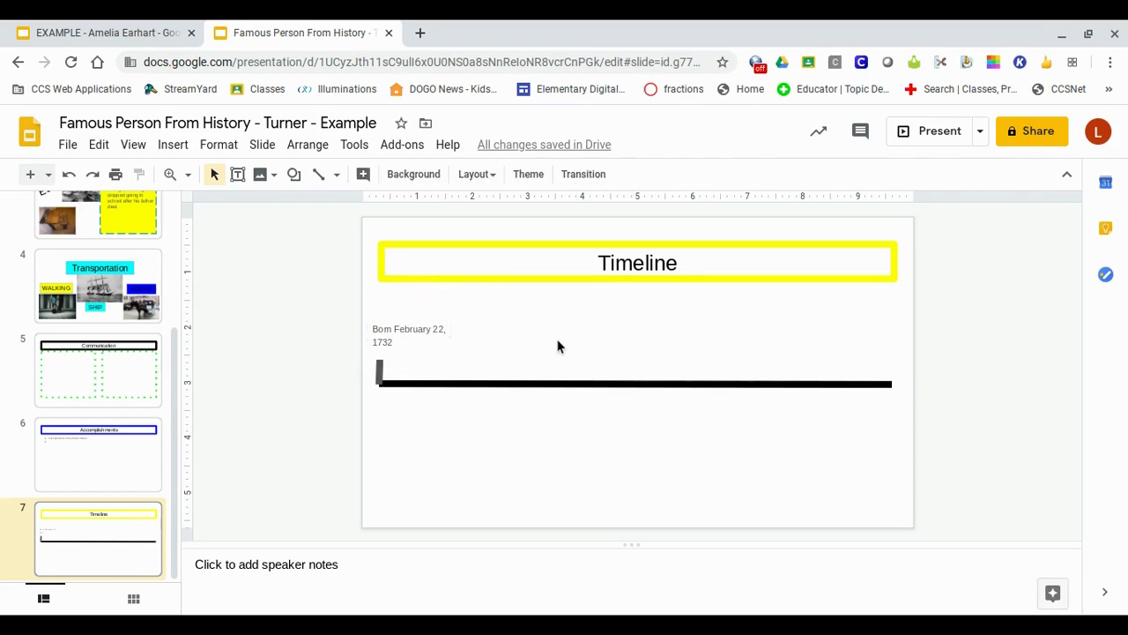
pyautogui.click(402, 318)
pyautogui.click(401, 312)
pyautogui.click(399, 329)
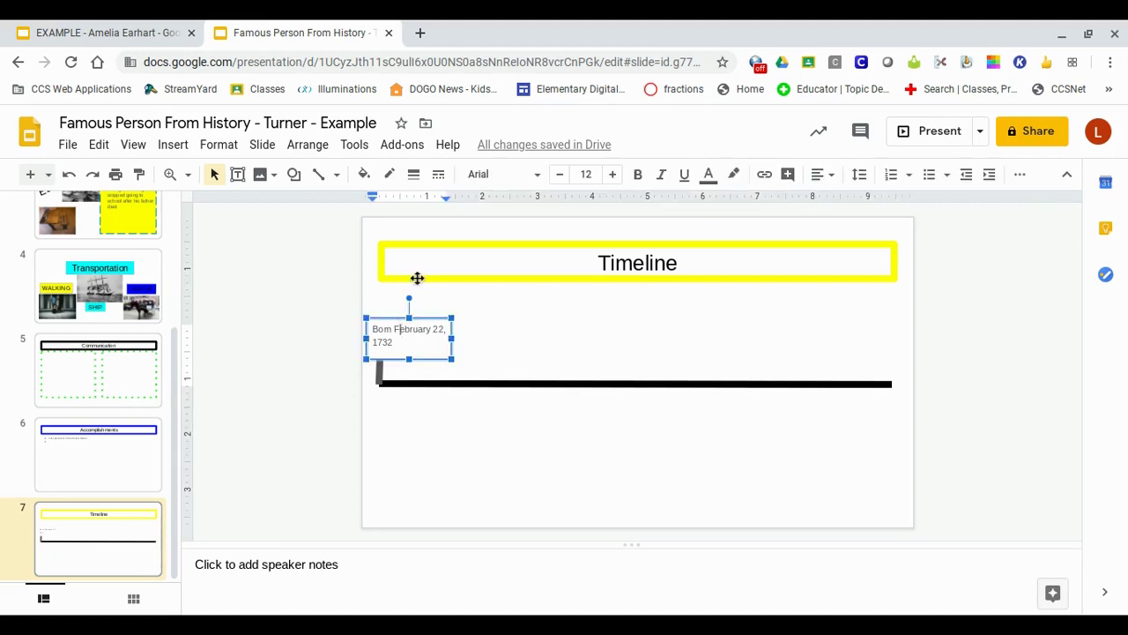
pyautogui.click(394, 318)
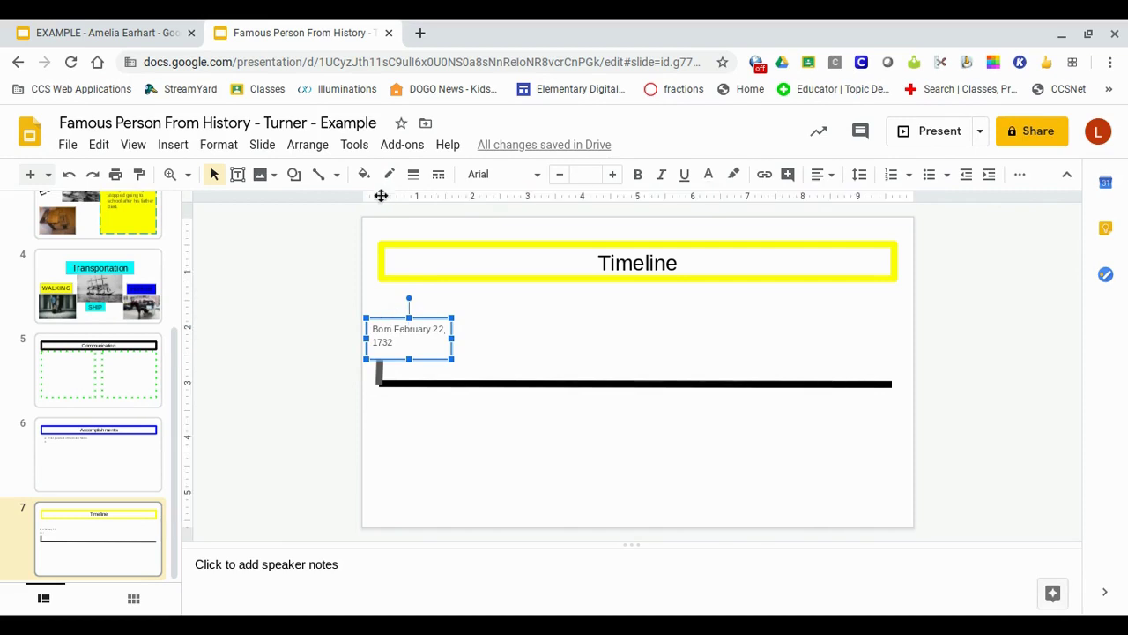
pyautogui.click(388, 175)
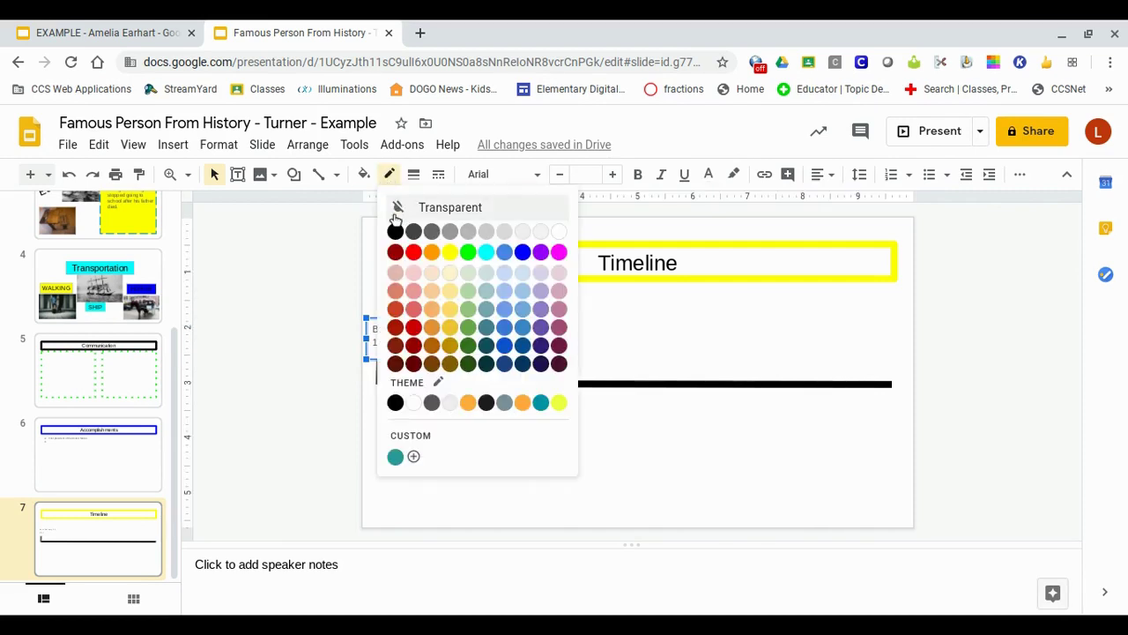
pyautogui.click(451, 254)
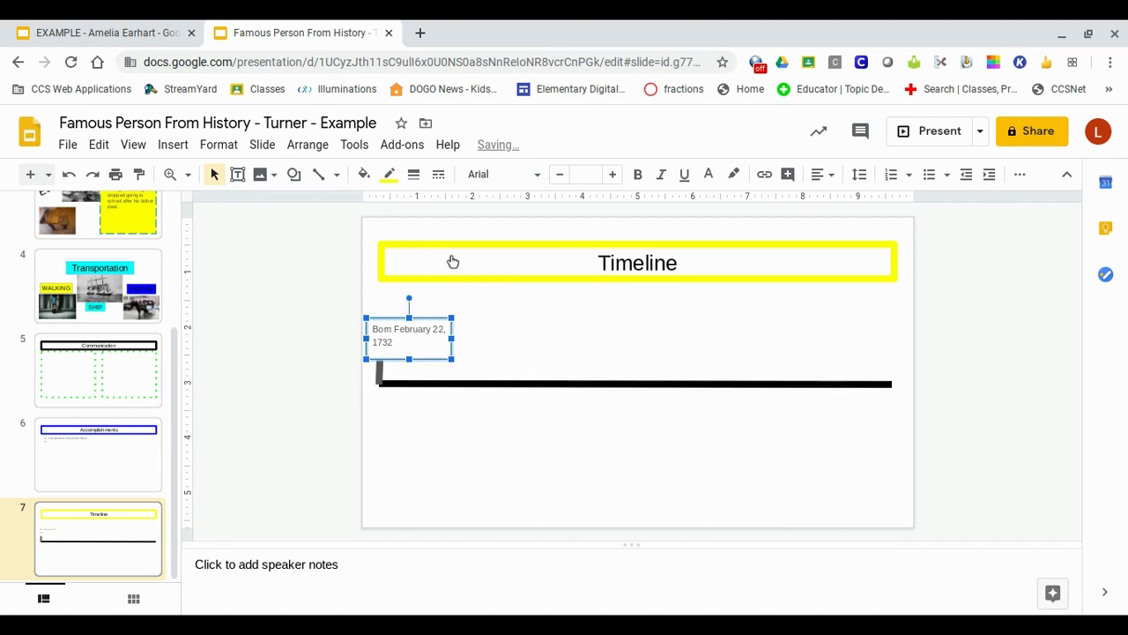
pyautogui.click(413, 176)
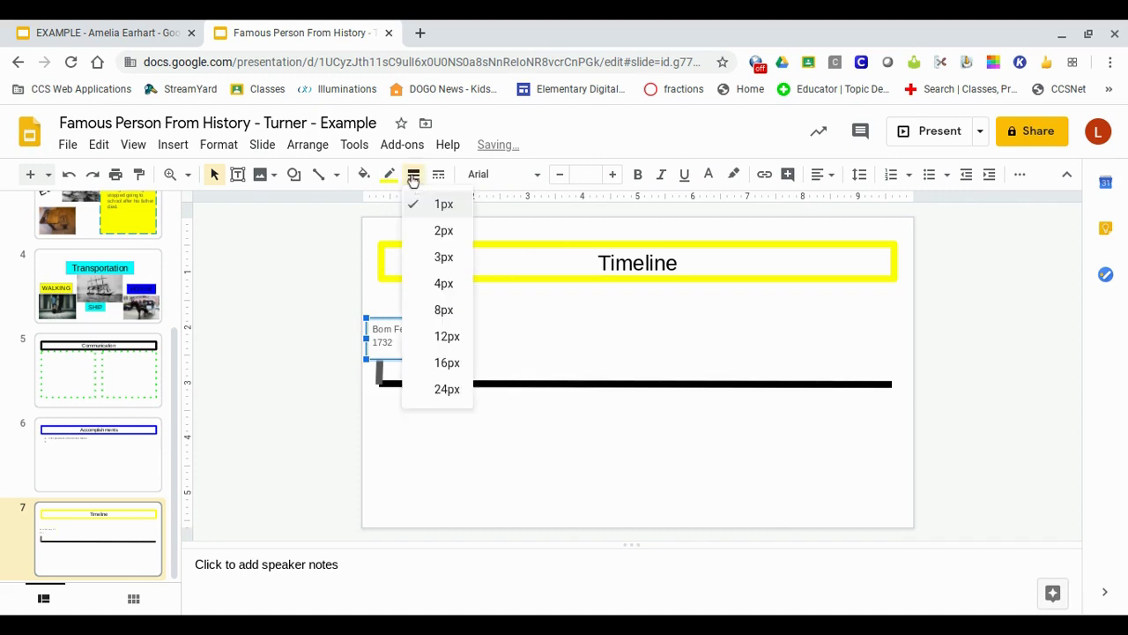
pyautogui.click(423, 295)
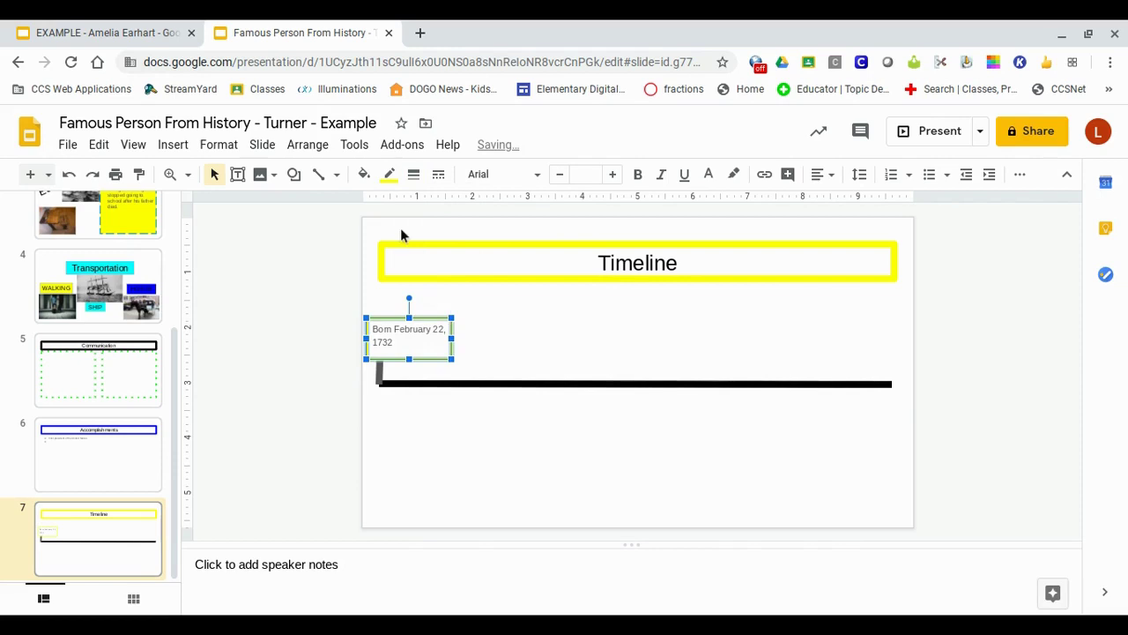
pyautogui.click(387, 177)
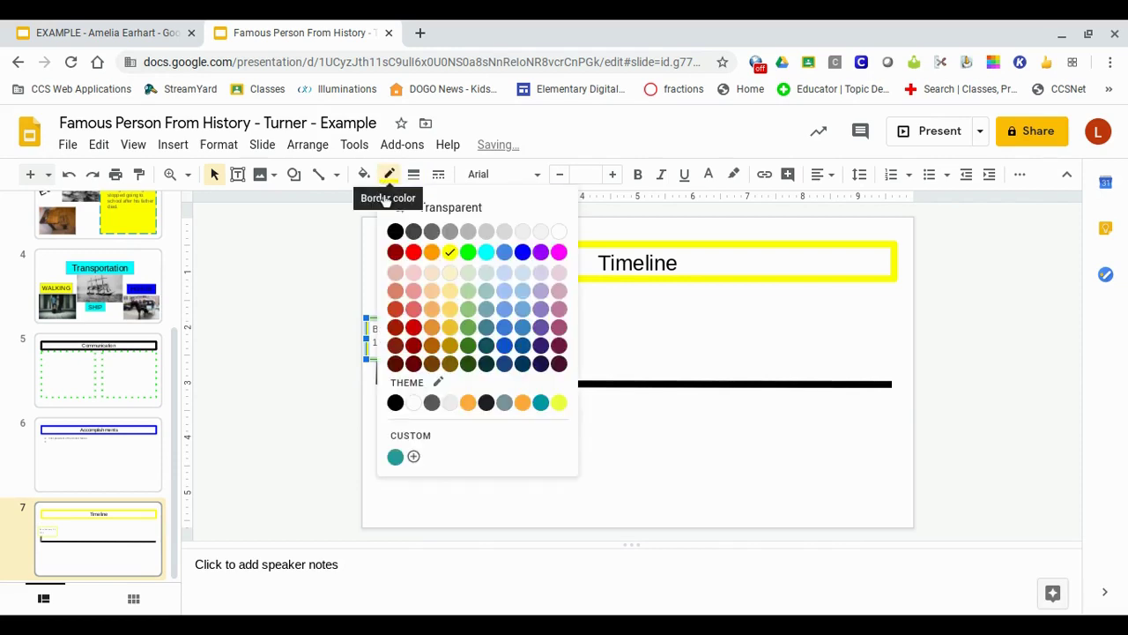
pyautogui.click(433, 231)
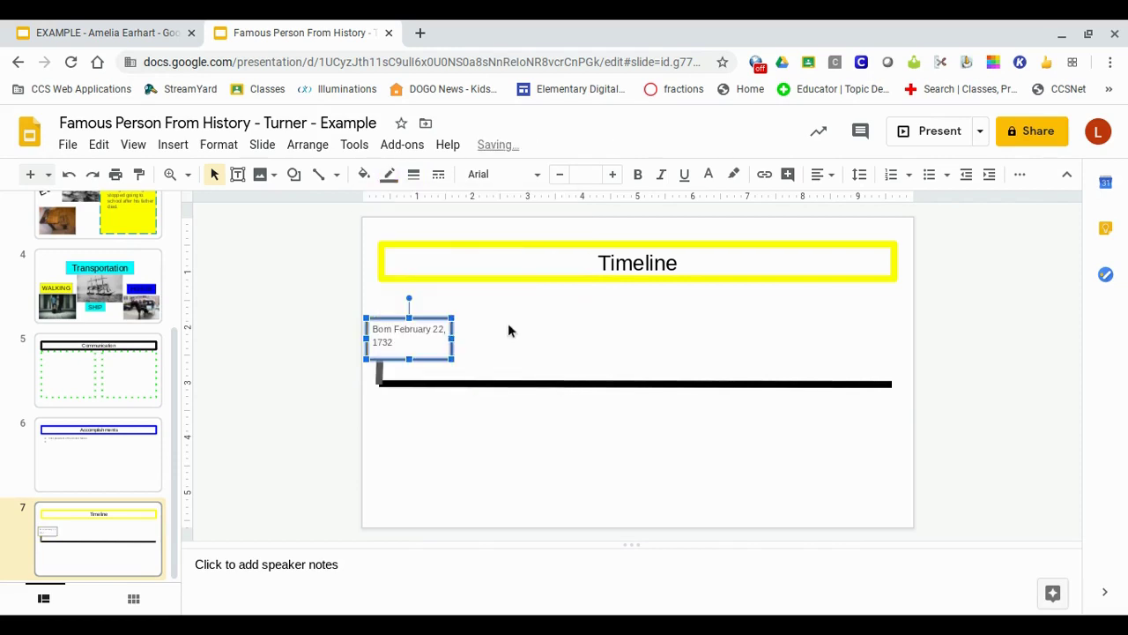
pyautogui.click(509, 329)
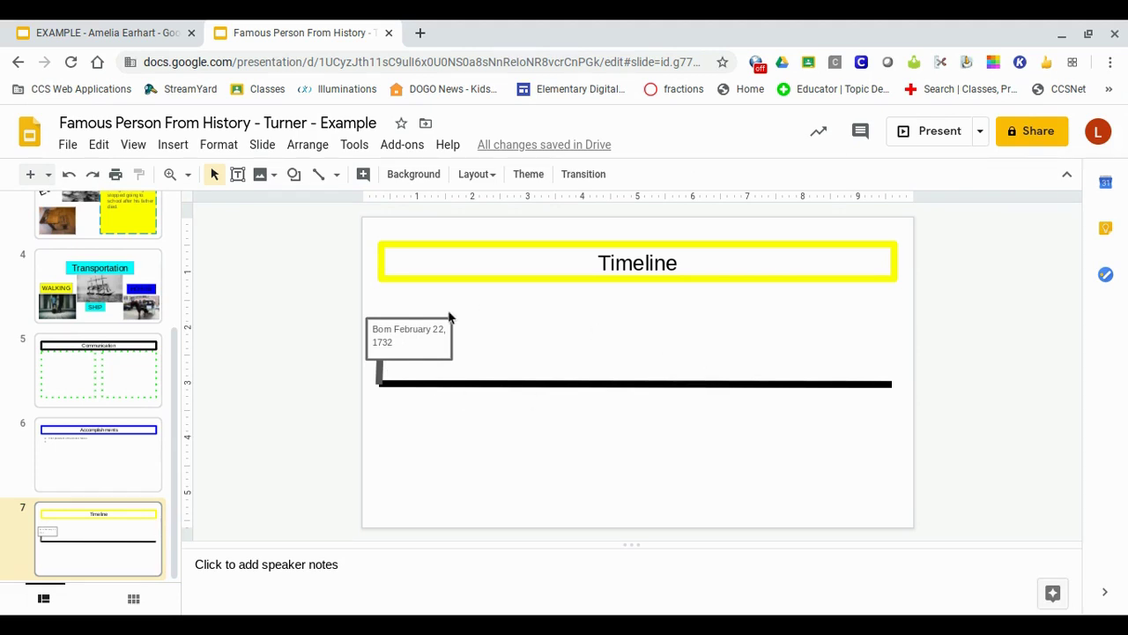
# Copy the bordered date box and paste a duplicate onto slide 7
pyautogui.click(427, 316)
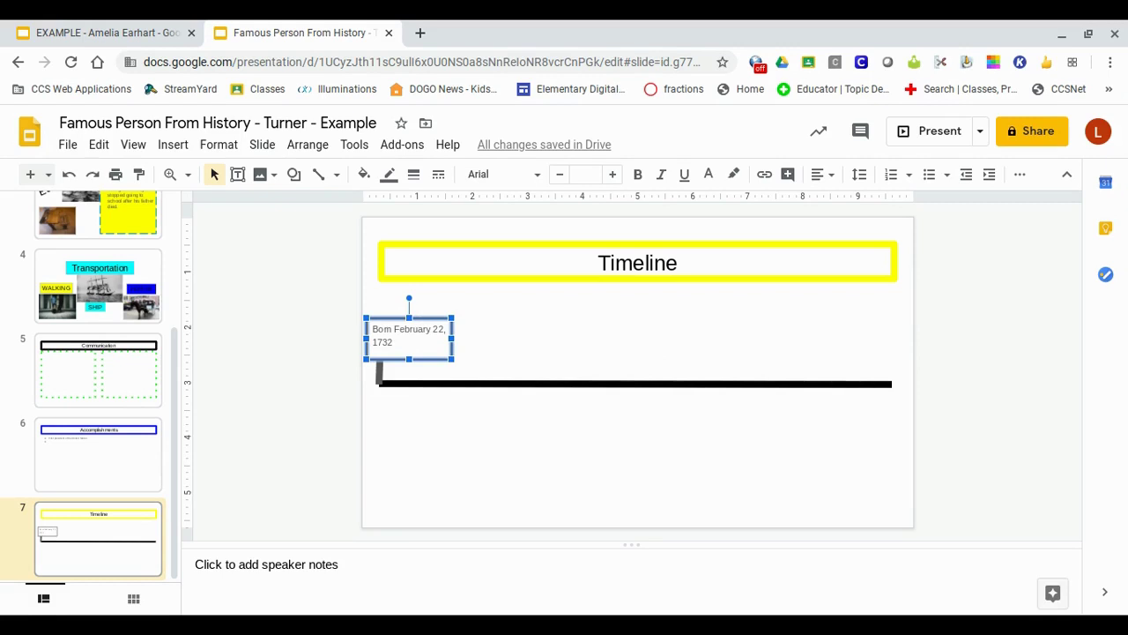
pyautogui.rightClick(426, 322)
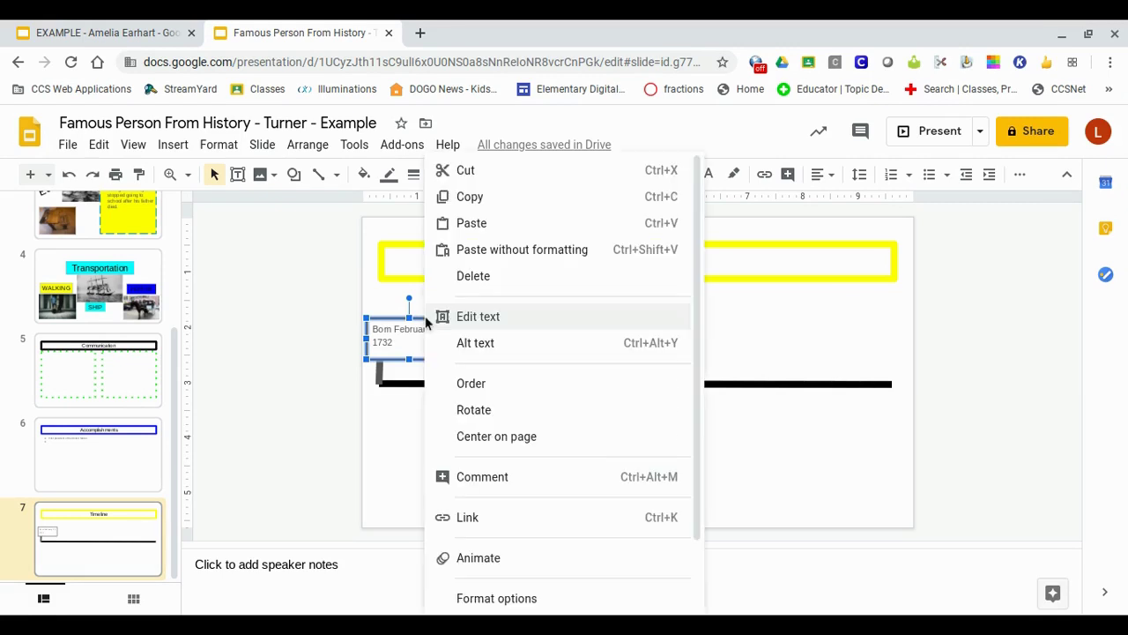
pyautogui.click(470, 196)
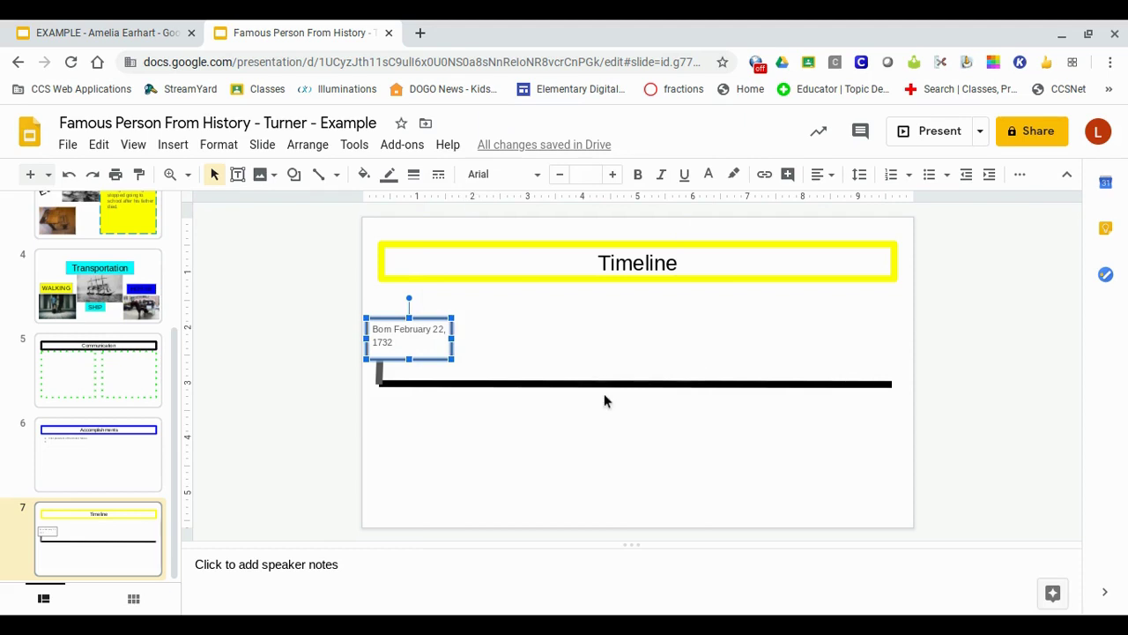
pyautogui.click(689, 431)
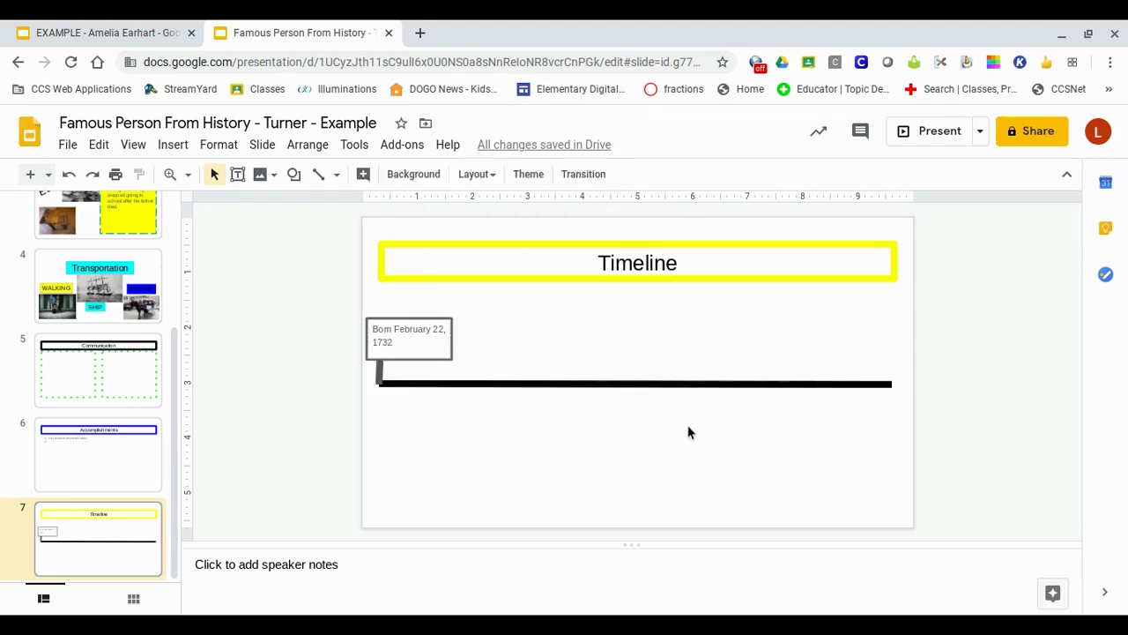
pyautogui.rightClick(689, 432)
pyautogui.click(717, 324)
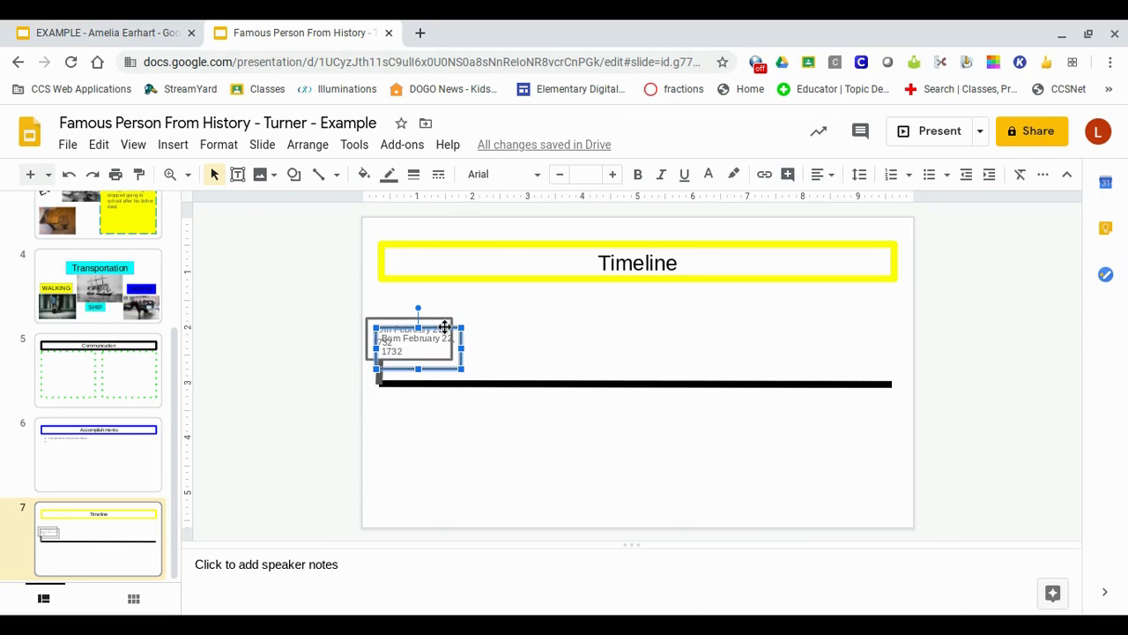
# Move the copied box beneath the timeline's right end and relabel it 'Died'
pyautogui.moveTo(445, 327); pyautogui.dragTo(876, 420)
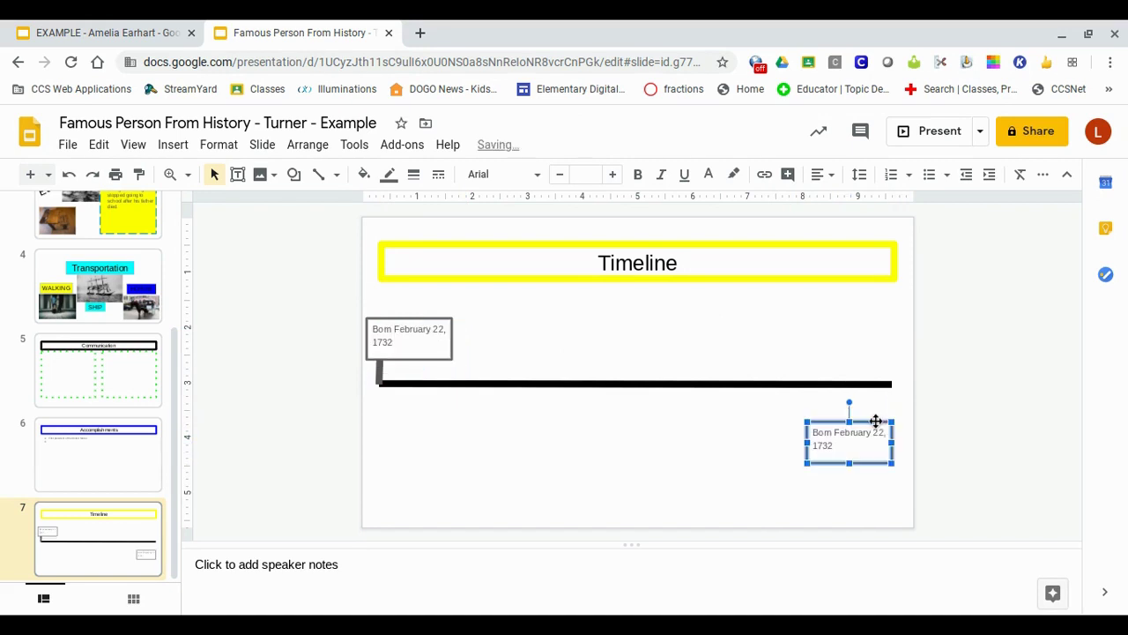
pyautogui.tripleClick(832, 433)
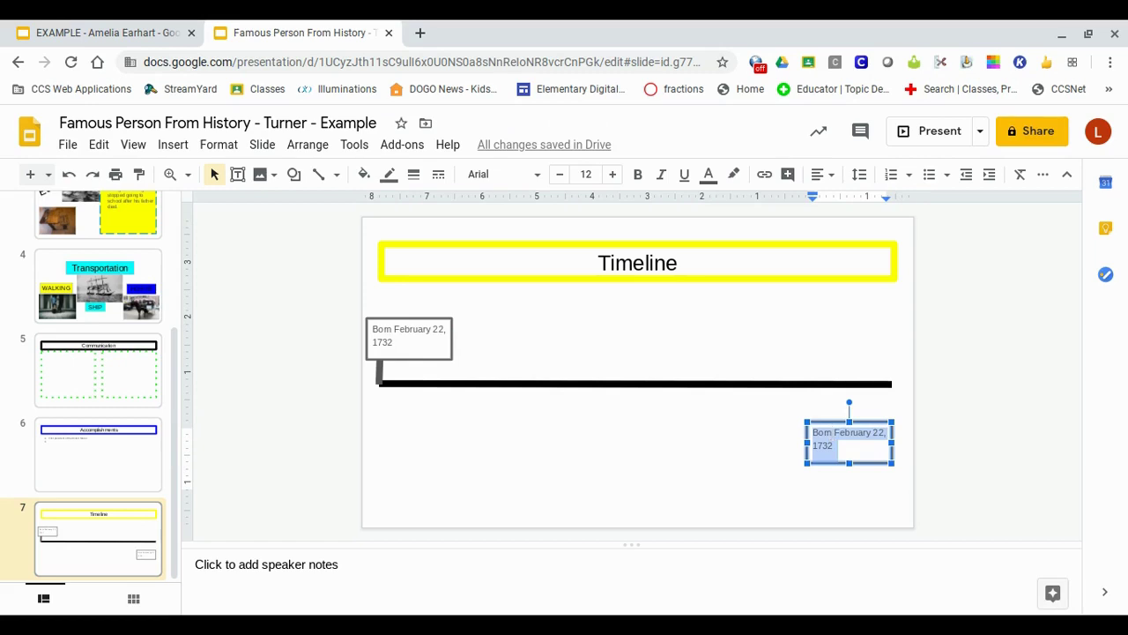
pyautogui.write('Died')
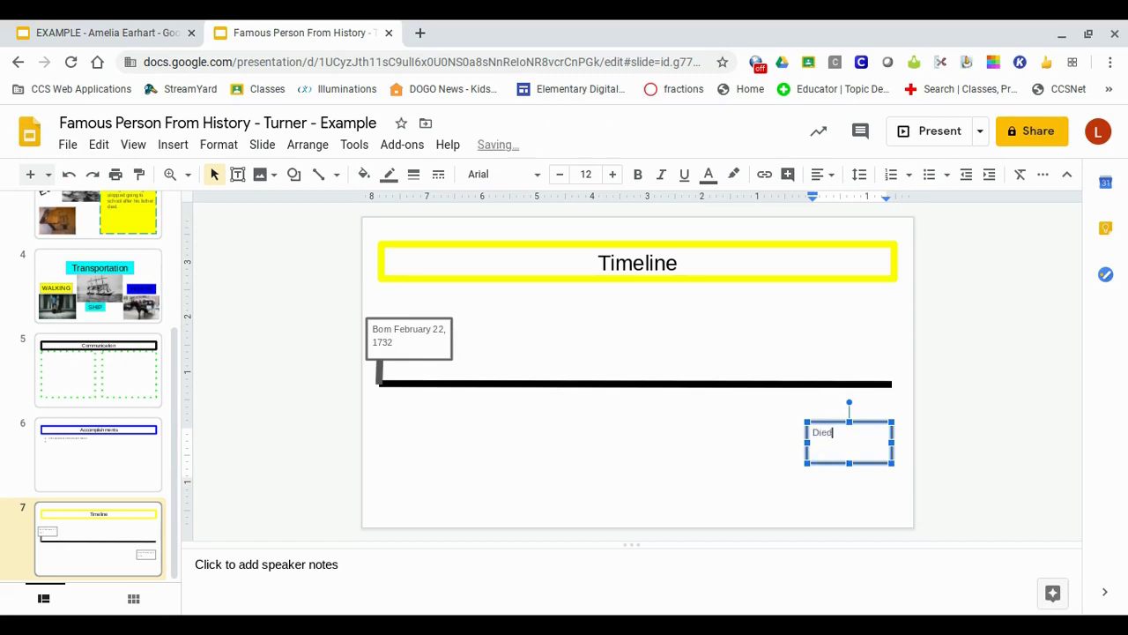
pyautogui.click(581, 402)
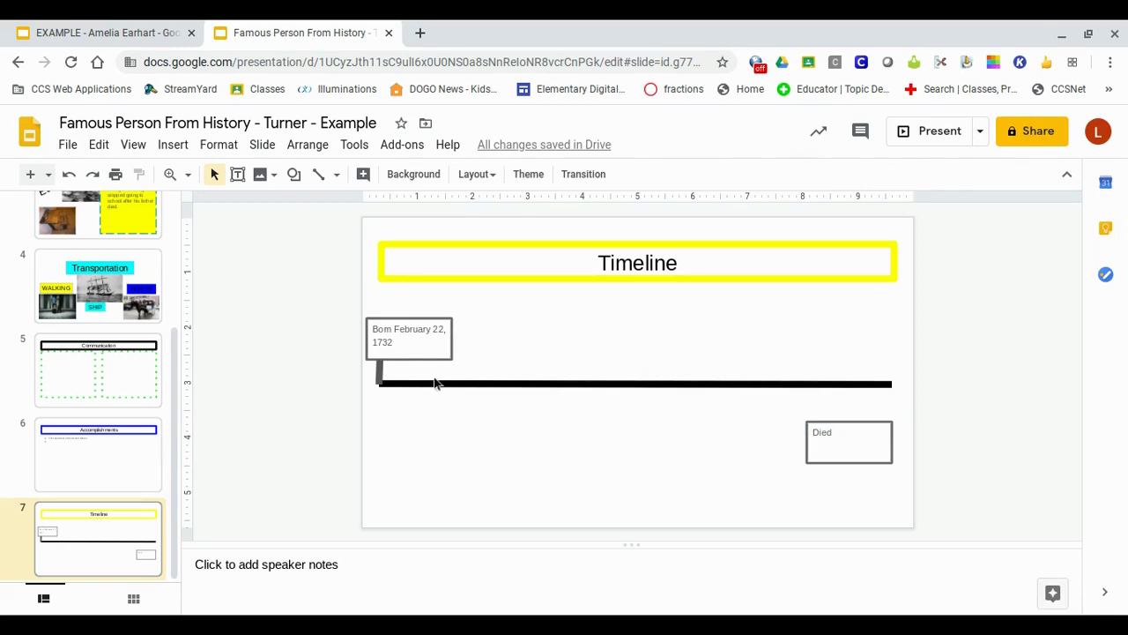
# Select and then deselect the 'Born February 22, 1732' box to check it
pyautogui.click(382, 374)
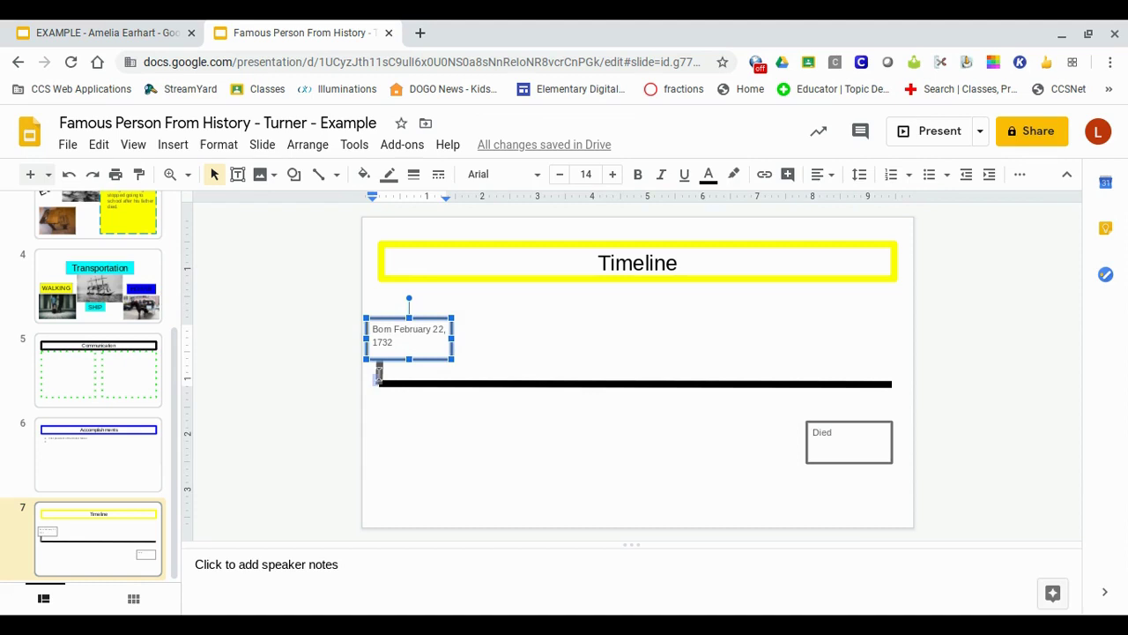
pyautogui.click(494, 378)
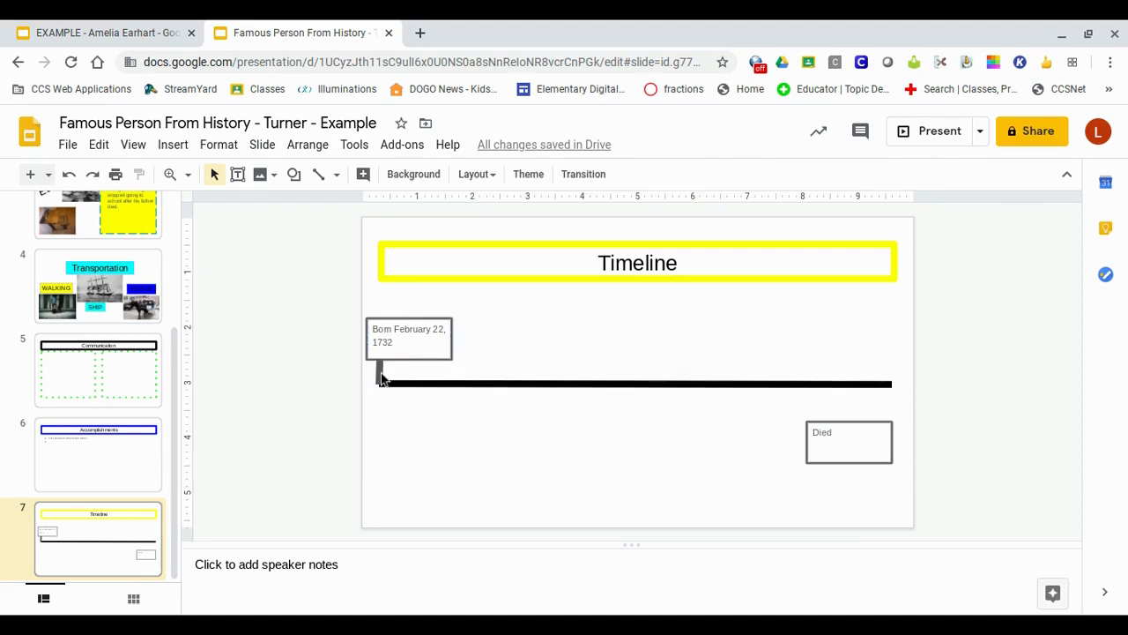
pyautogui.click(381, 378)
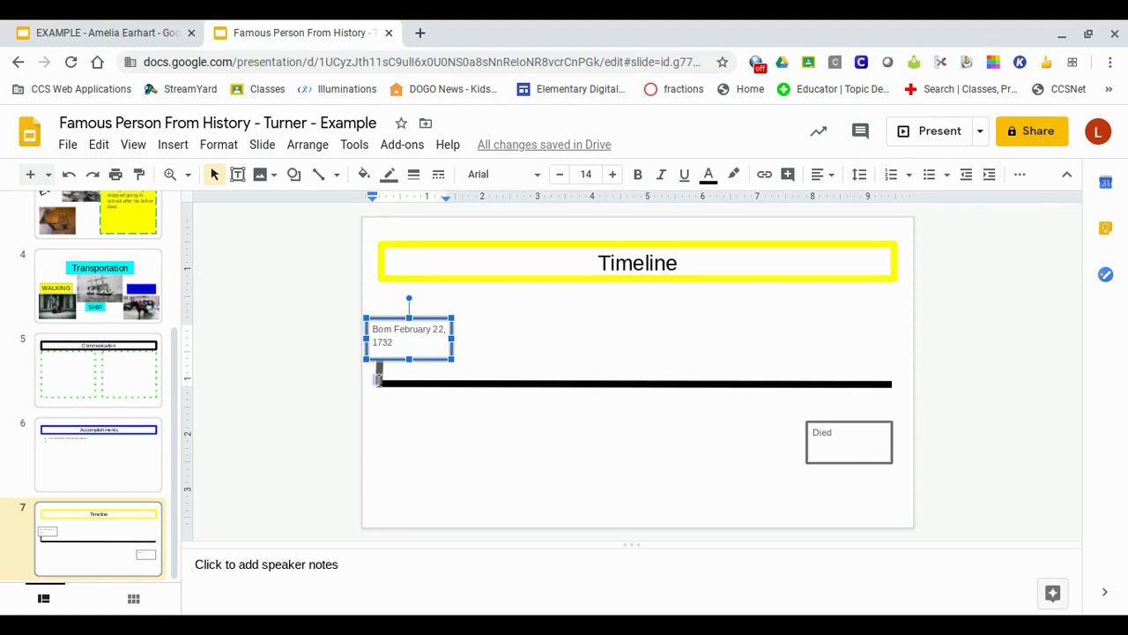
pyautogui.click(404, 236)
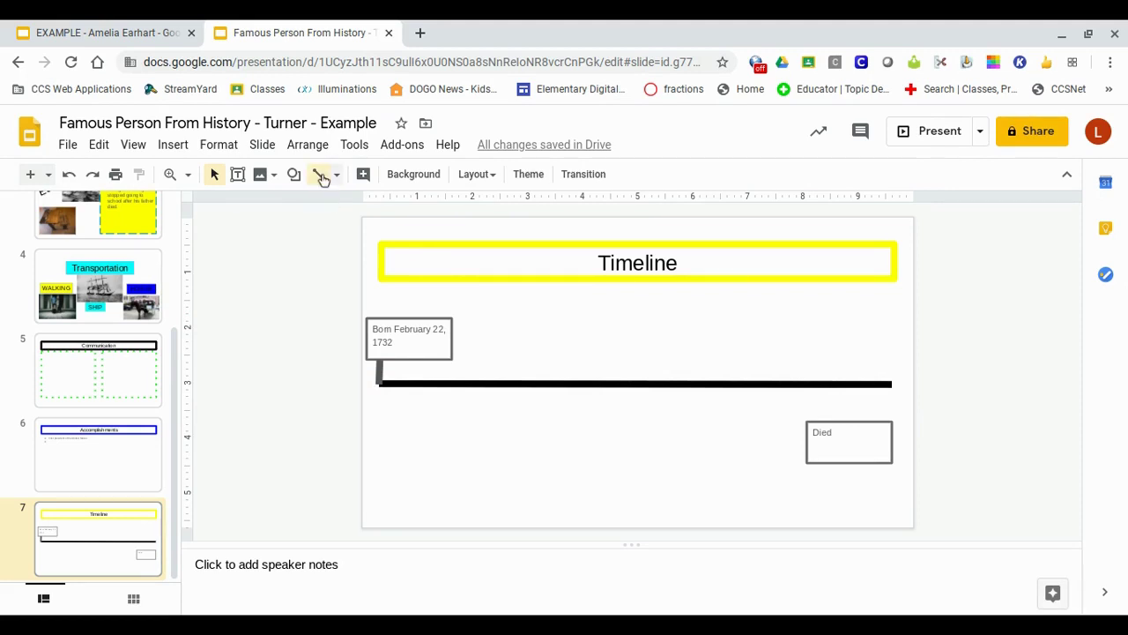
# Draw a straight vertical line from the timeline's right end down to the Died box and thicken its weight
pyautogui.click(322, 176)
pyautogui.click(324, 182)
pyautogui.click(336, 182)
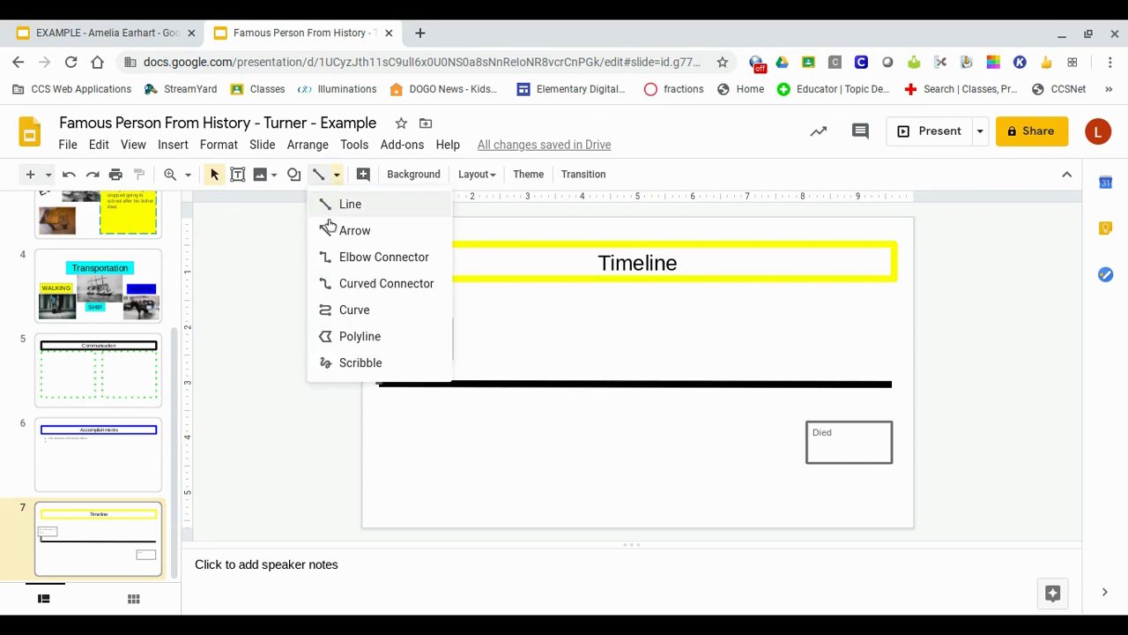
pyautogui.click(340, 207)
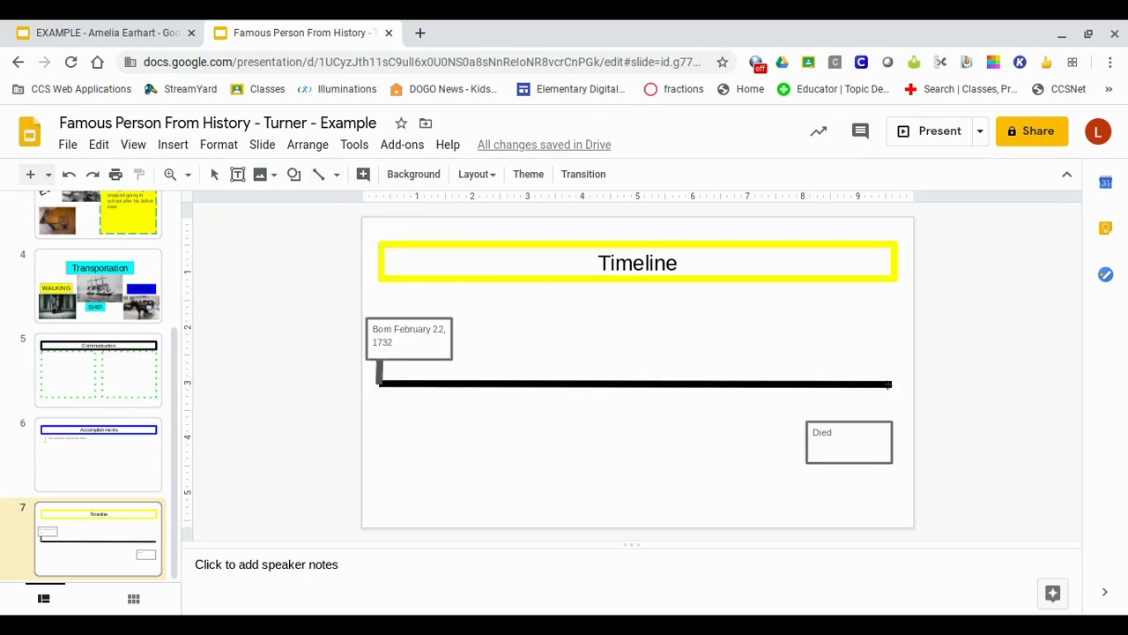
pyautogui.moveTo(890, 384); pyautogui.dragTo(890, 424)
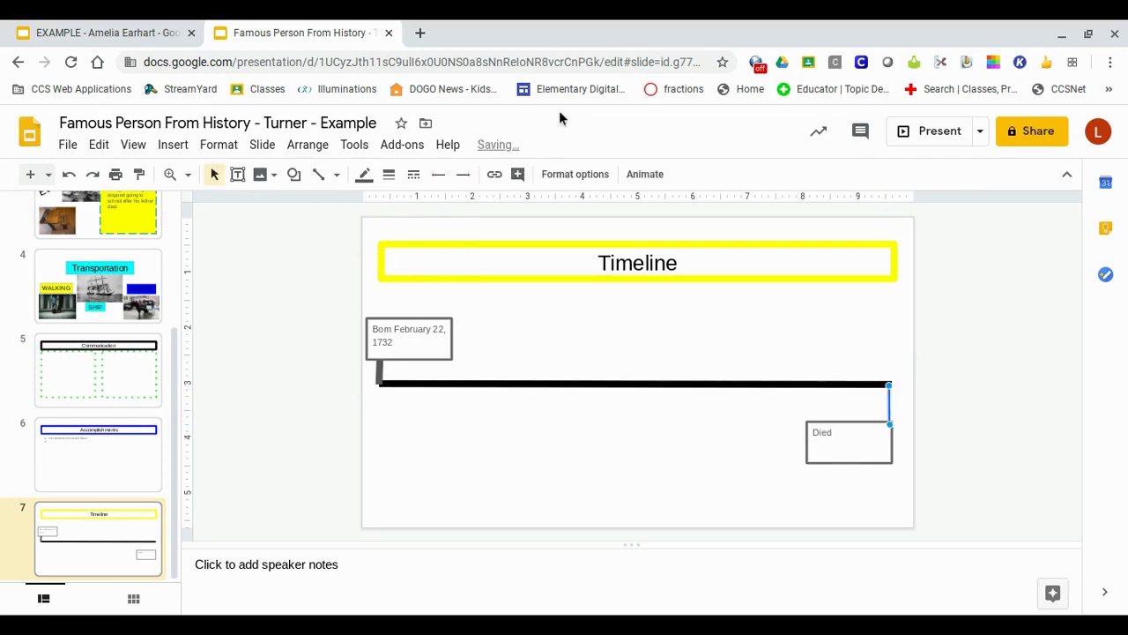
pyautogui.click(388, 174)
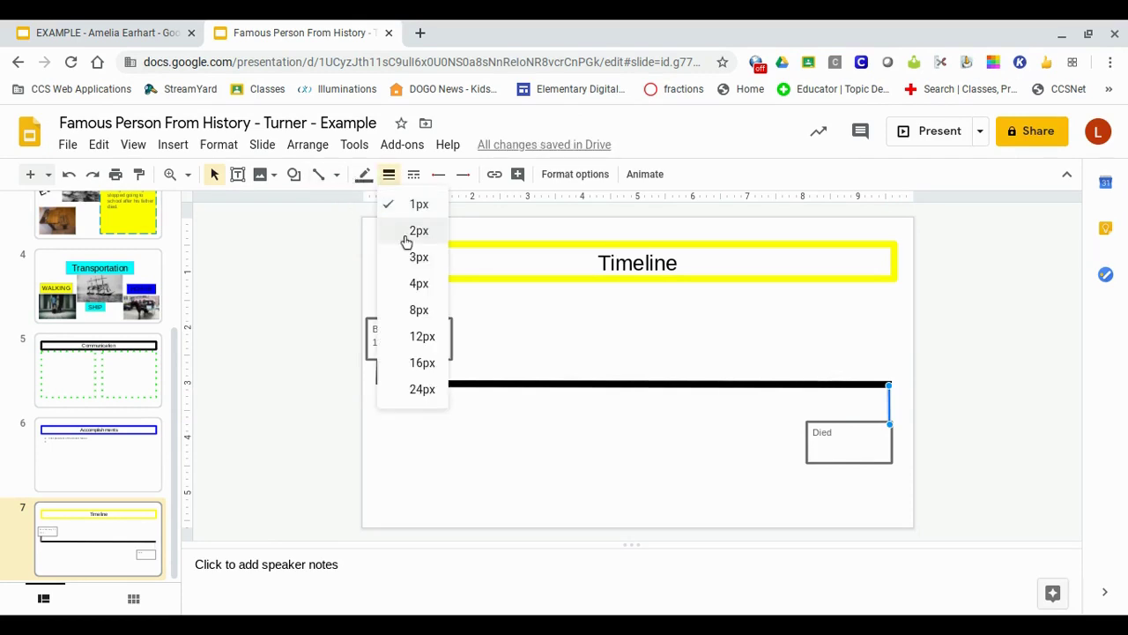
pyautogui.click(420, 284)
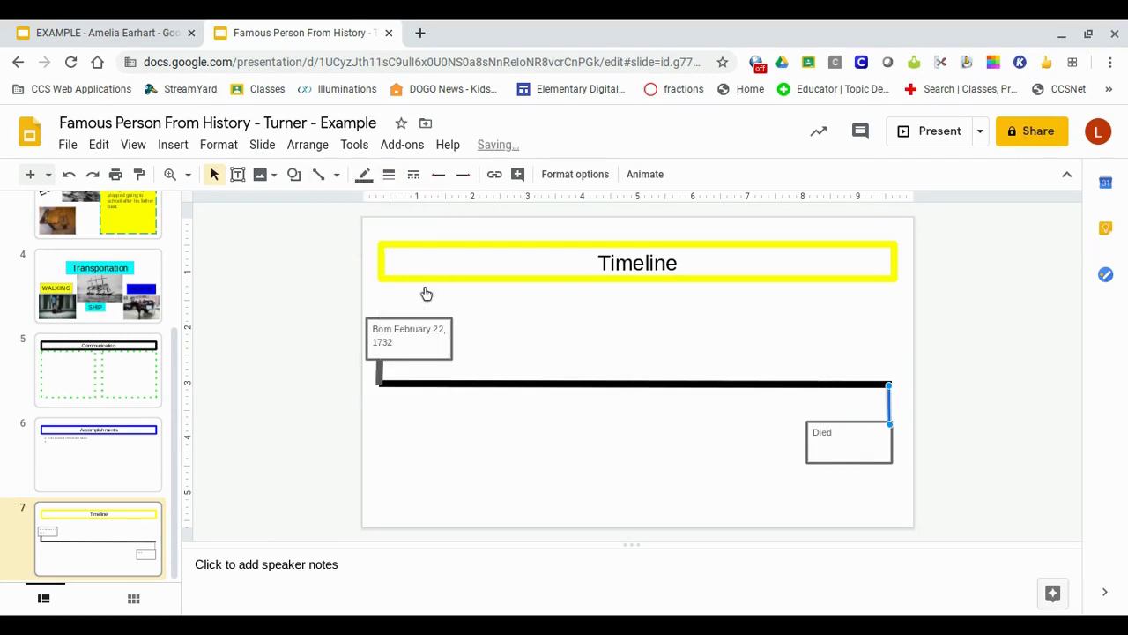
pyautogui.click(564, 472)
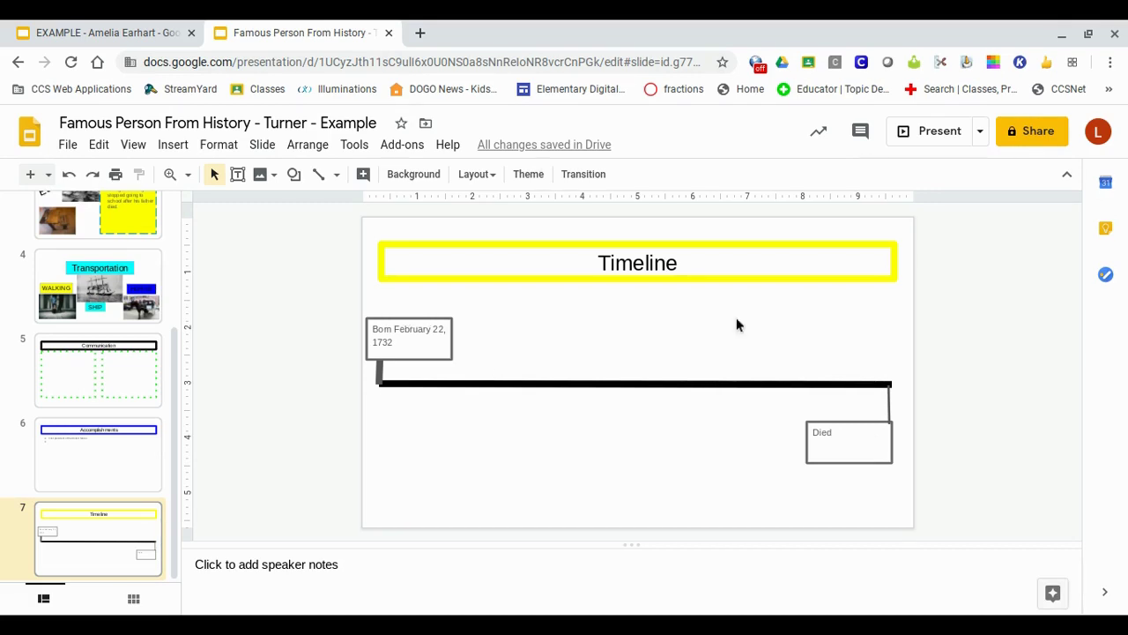
# Paste a copy of the Died box, slide it left under the timeline, and relabel it 'Became President'
pyautogui.click(863, 439)
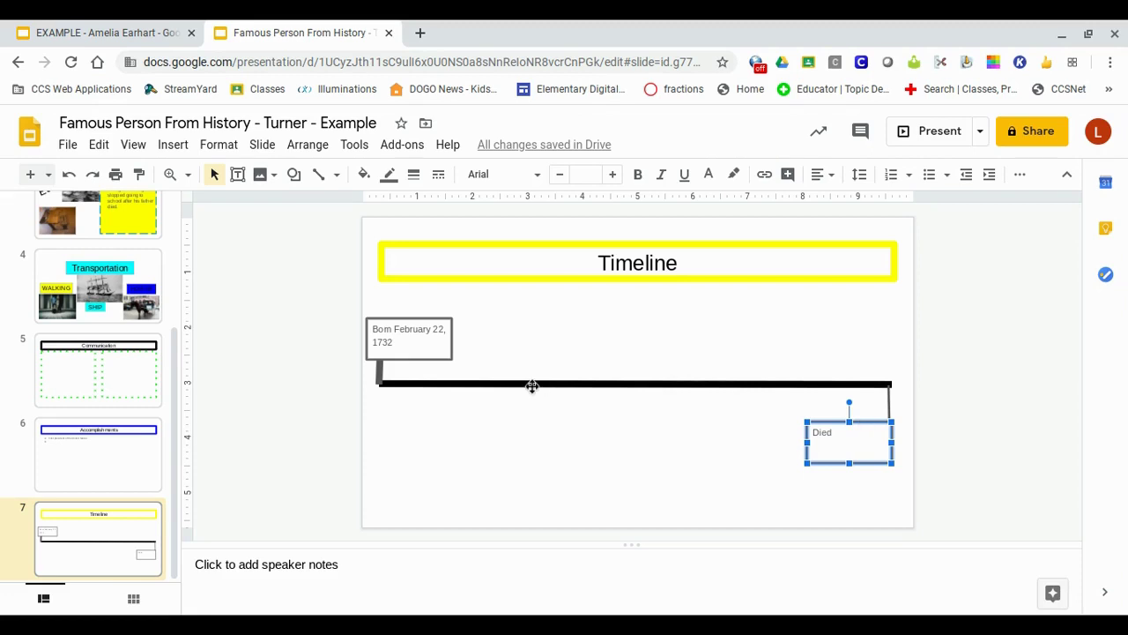
pyautogui.click(488, 476)
pyautogui.hotkey('ctrl', 'v')
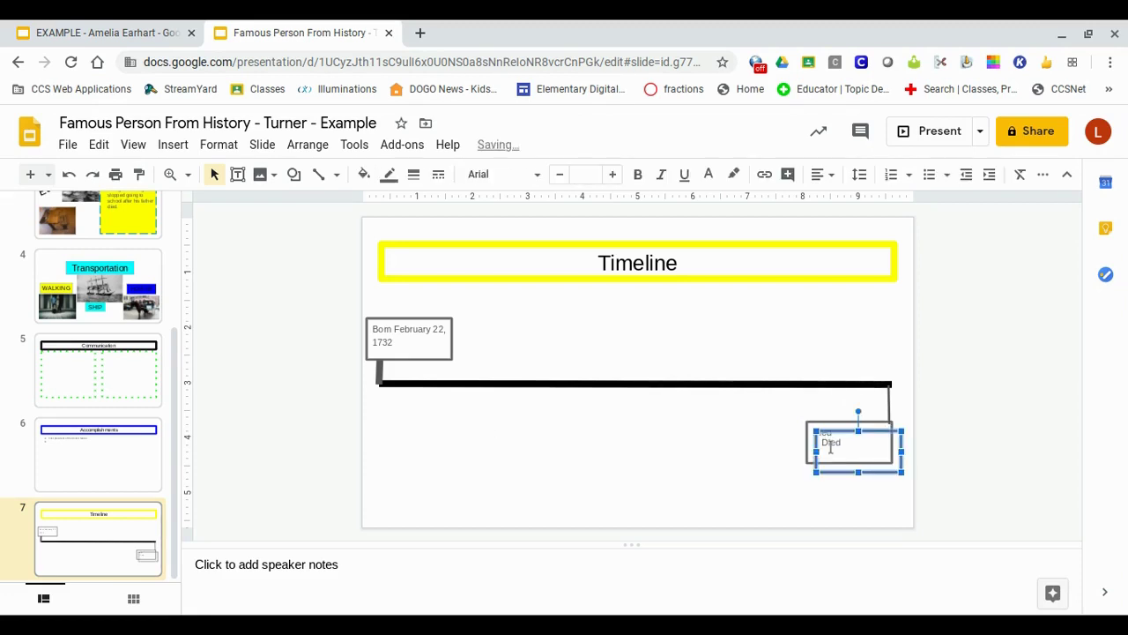
pyautogui.moveTo(878, 433); pyautogui.dragTo(667, 431)
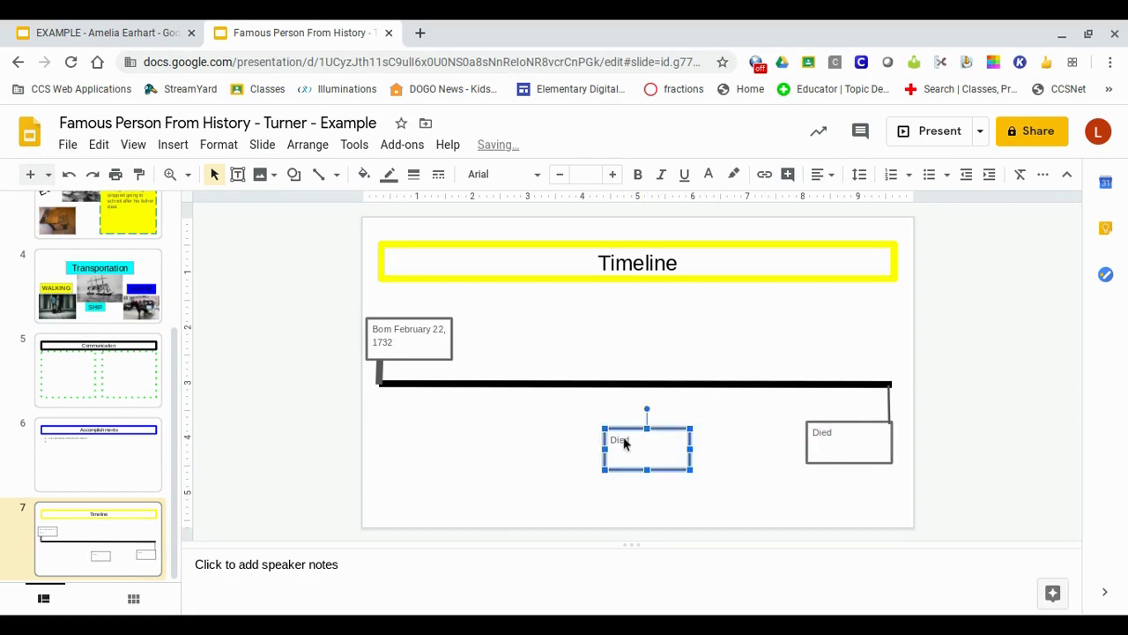
pyautogui.doubleClick(620, 437)
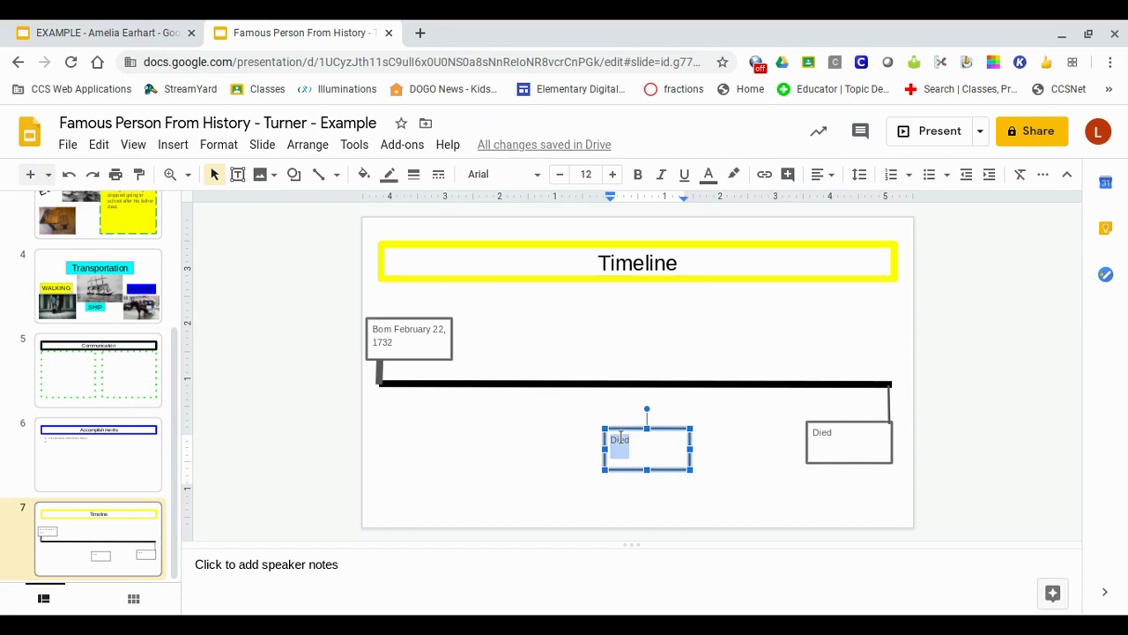
pyautogui.write('Became President')
pyautogui.click(520, 451)
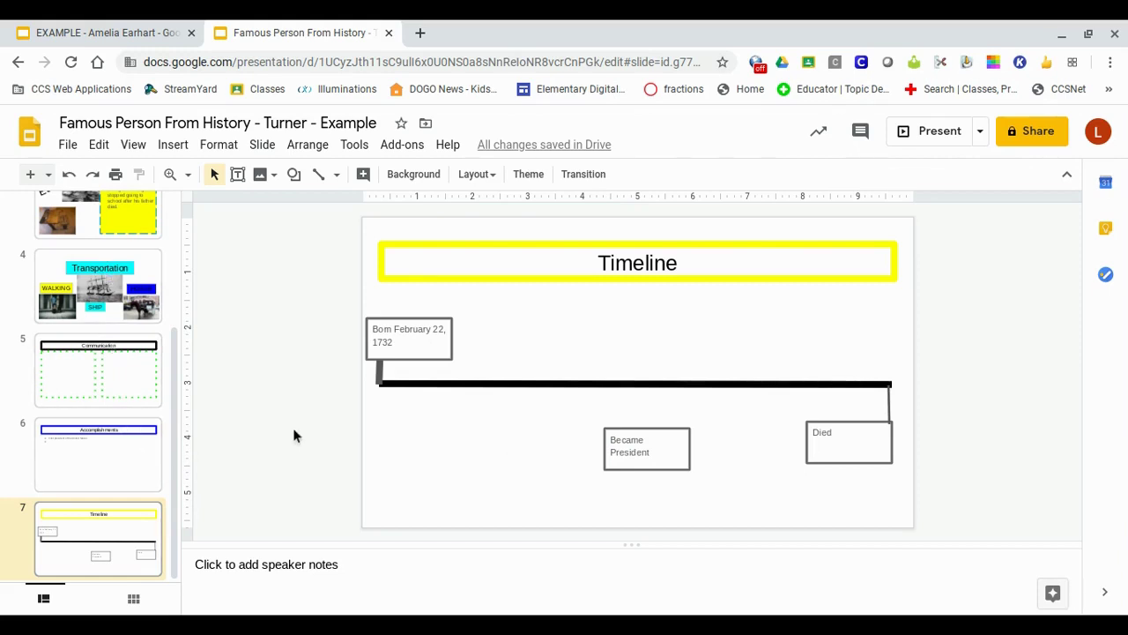
# Paste a copy of the Became President box above the timeline and nudge the original up and right
pyautogui.click(652, 434)
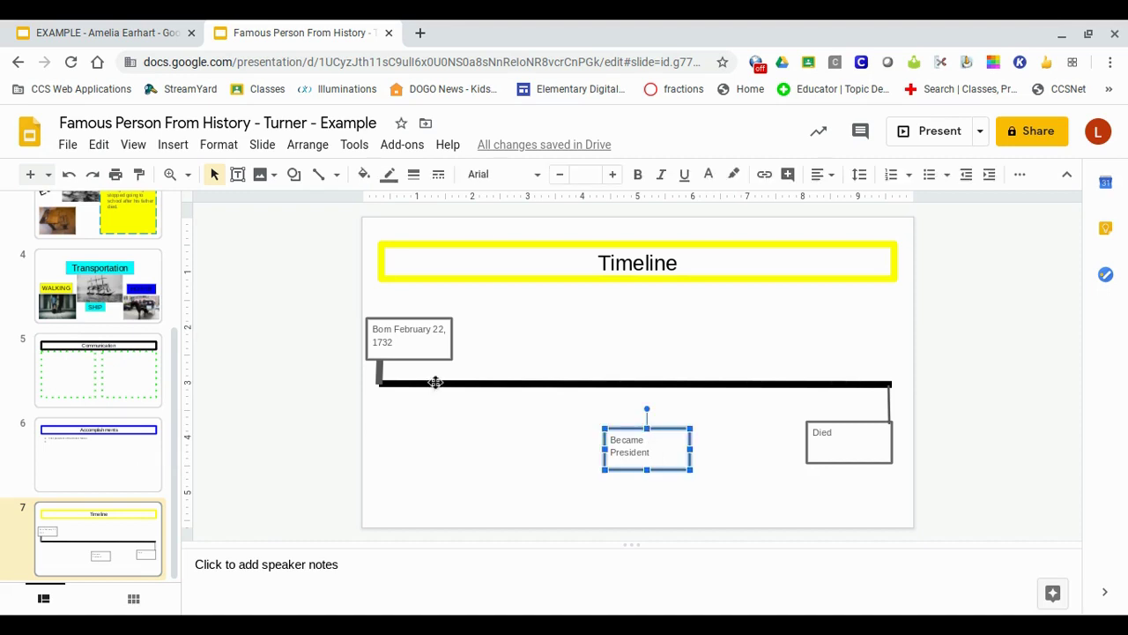
pyautogui.click(440, 473)
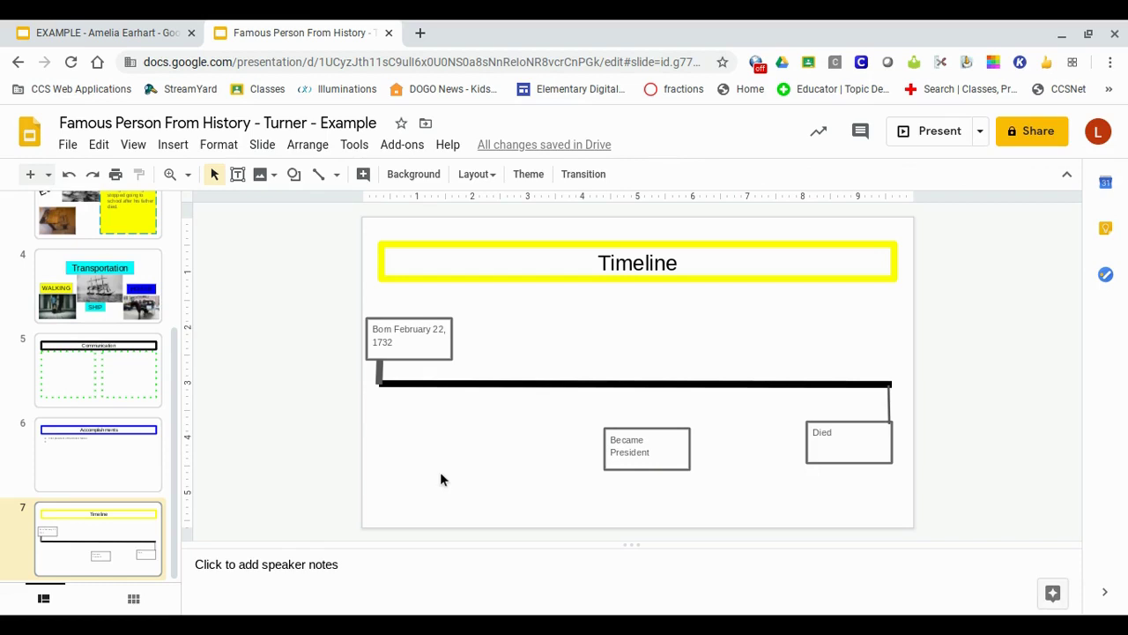
pyautogui.hotkey('ctrl', 'v')
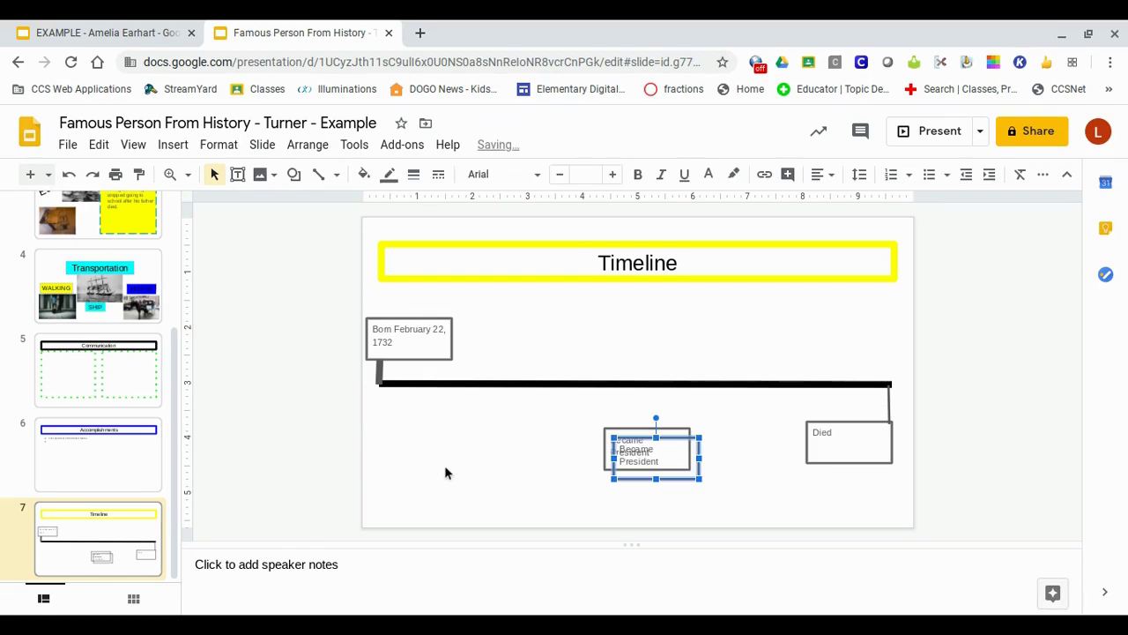
pyautogui.moveTo(677, 441); pyautogui.dragTo(618, 319)
pyautogui.click(647, 433)
pyautogui.moveTo(647, 433); pyautogui.dragTo(668, 413)
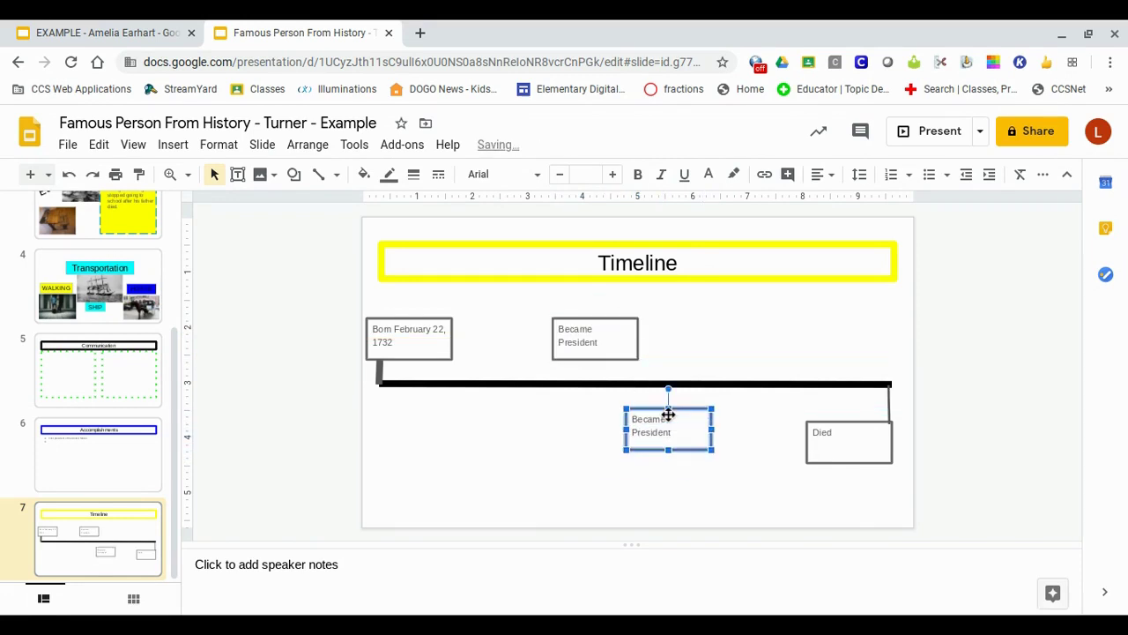
# Replace the upper copy's text with 'General'
pyautogui.click(583, 348)
pyautogui.hotkey('ctrl', 'a')
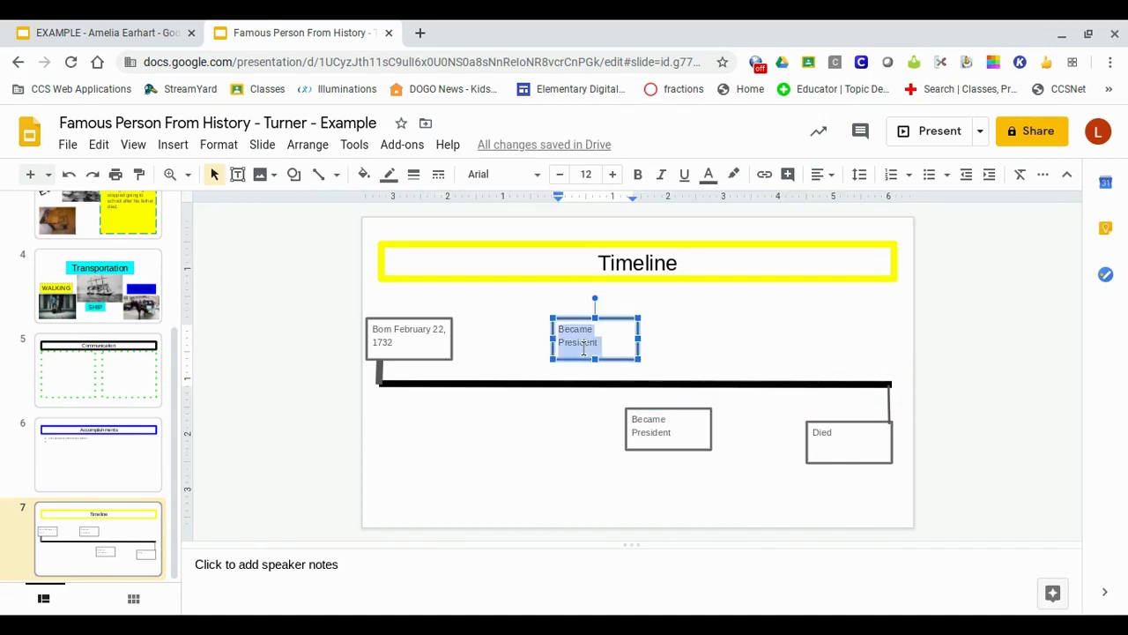
pyautogui.press('BackSpace')
pyautogui.write('General')
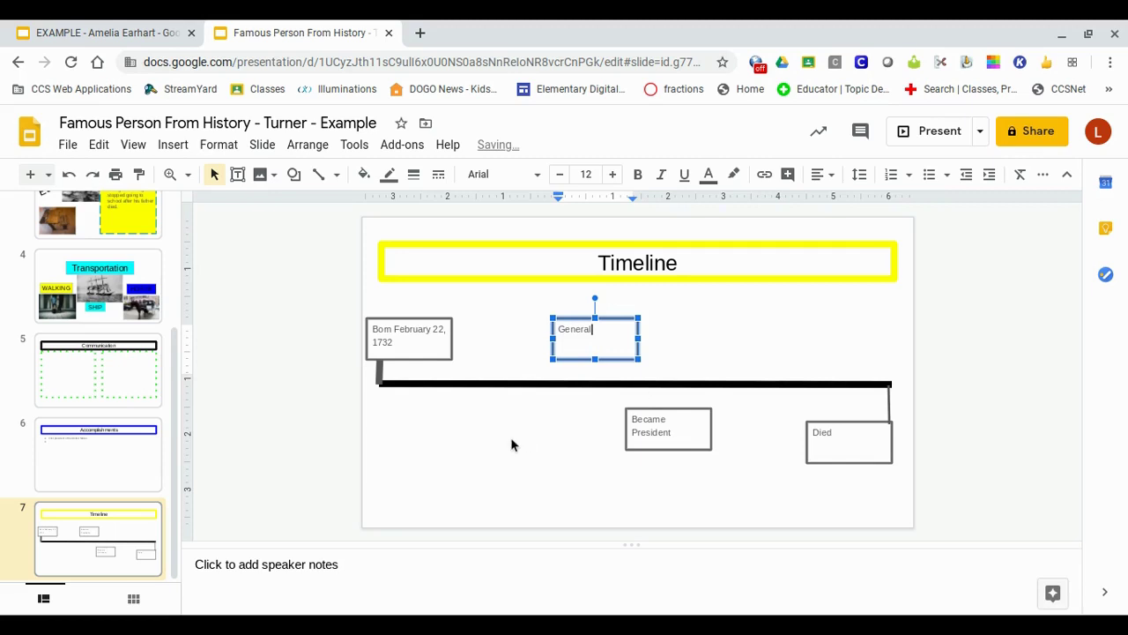
pyautogui.click(332, 323)
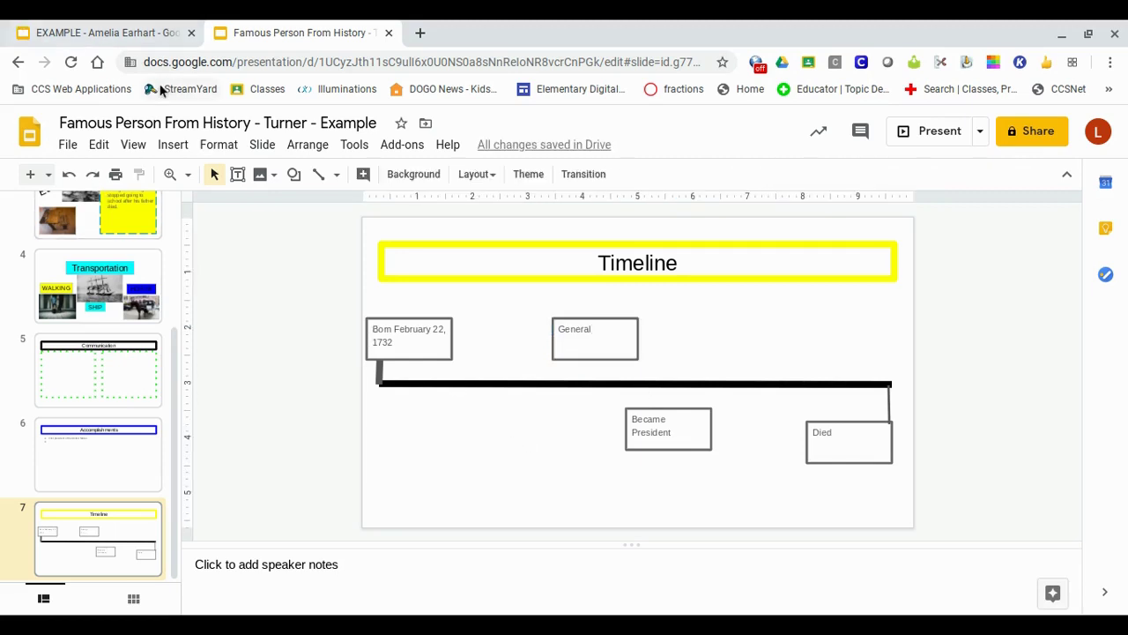
# Draw a short straight vertical line from the General box down to the timeline
pyautogui.click(321, 179)
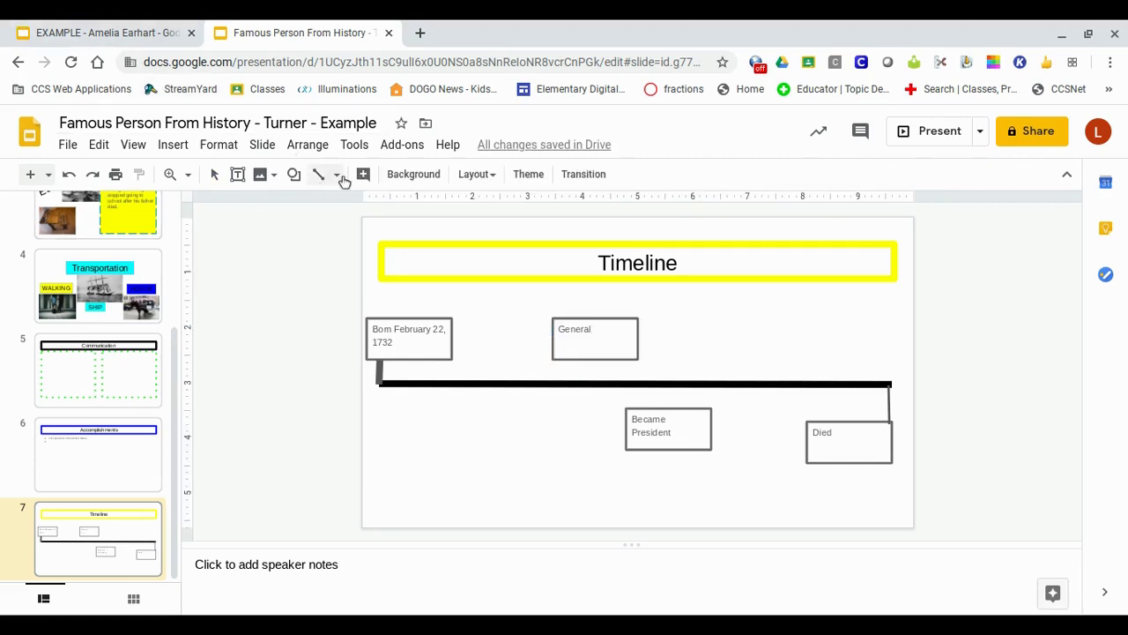
pyautogui.click(337, 174)
pyautogui.click(447, 291)
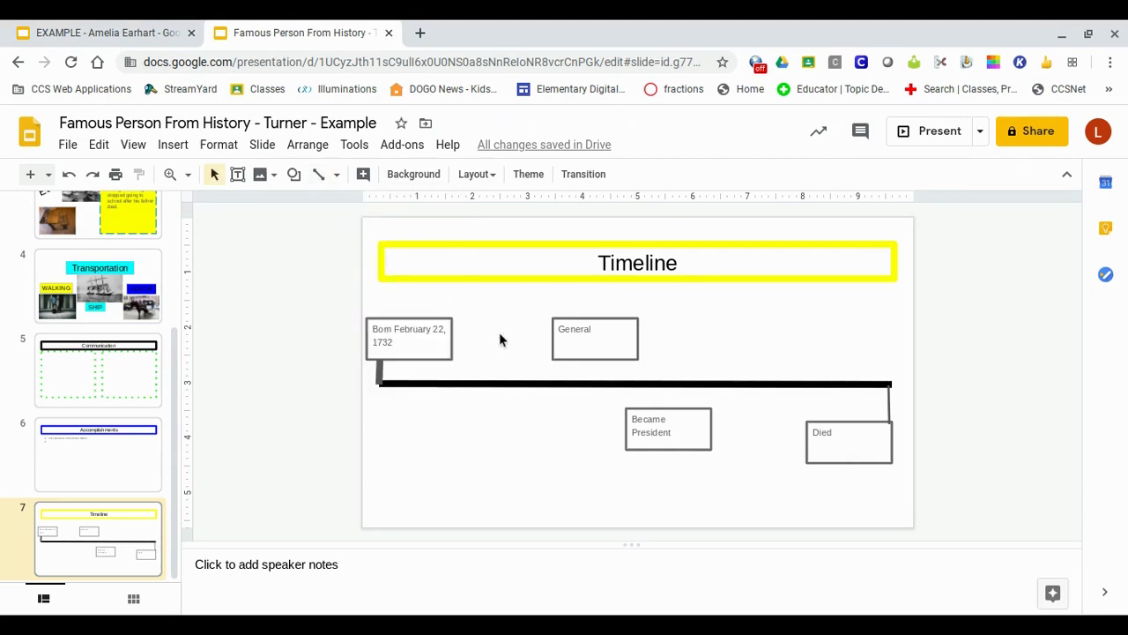
pyautogui.click(326, 180)
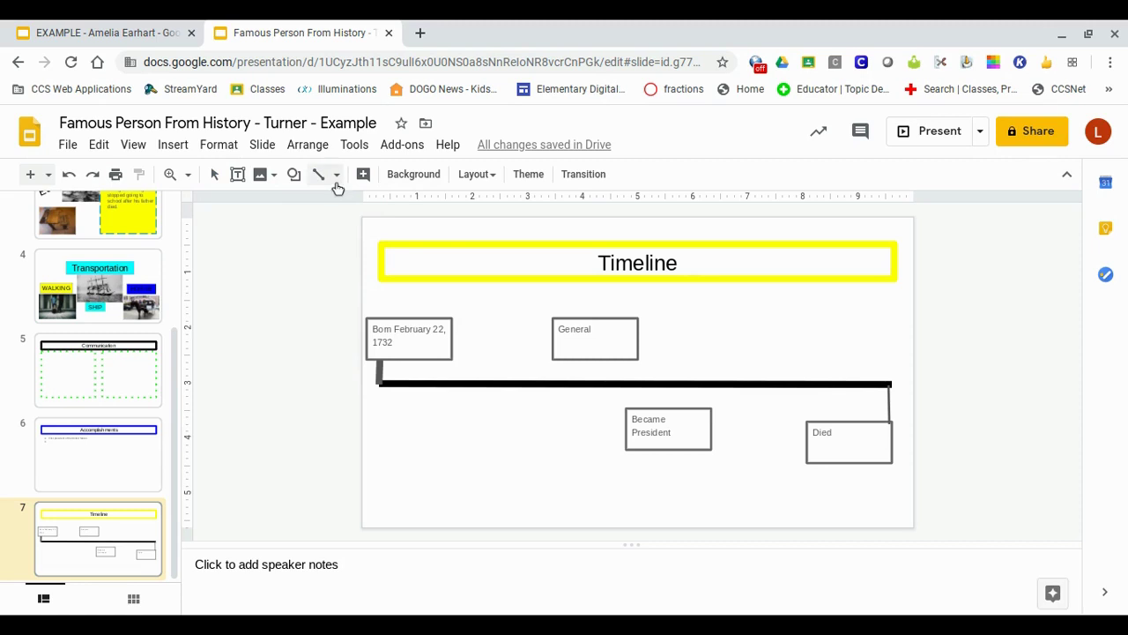
pyautogui.click(336, 176)
pyautogui.click(489, 282)
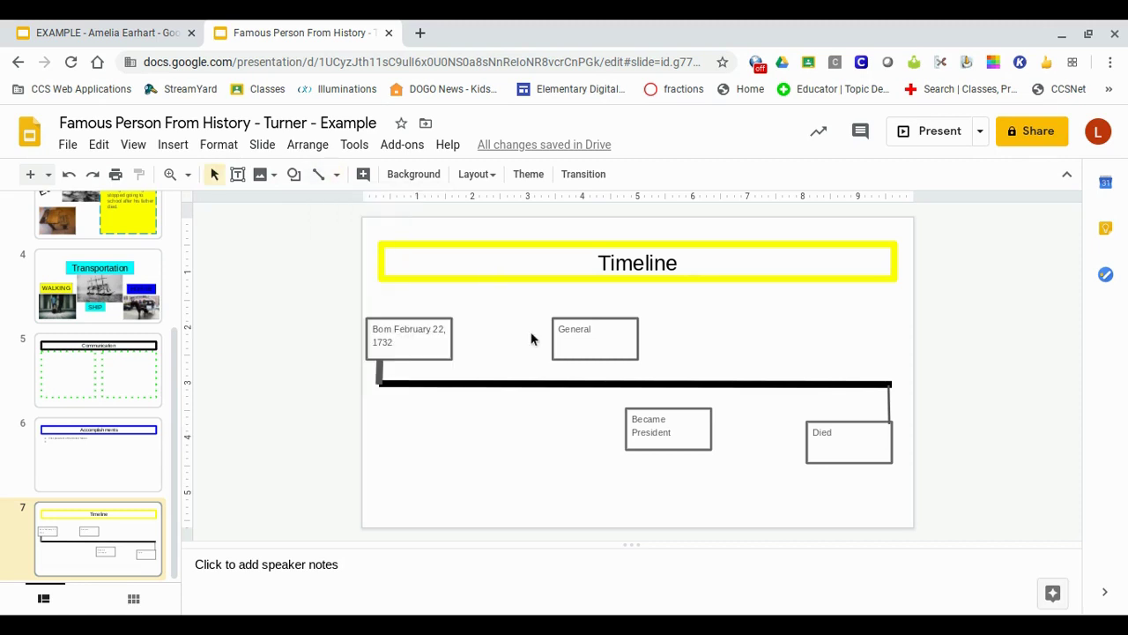
pyautogui.click(336, 176)
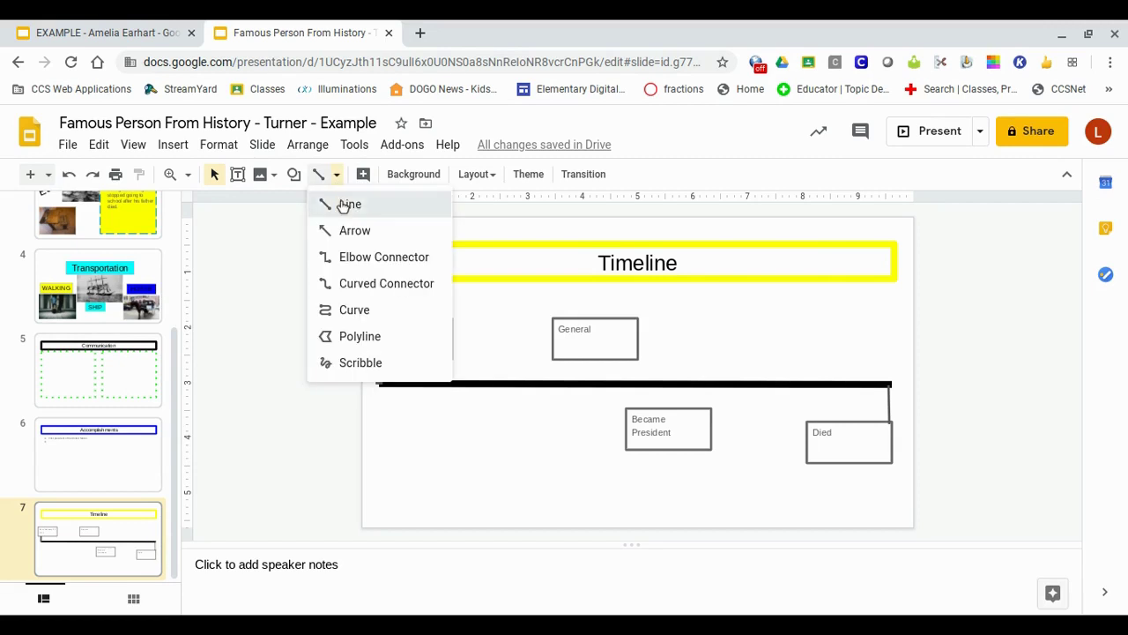
pyautogui.click(344, 205)
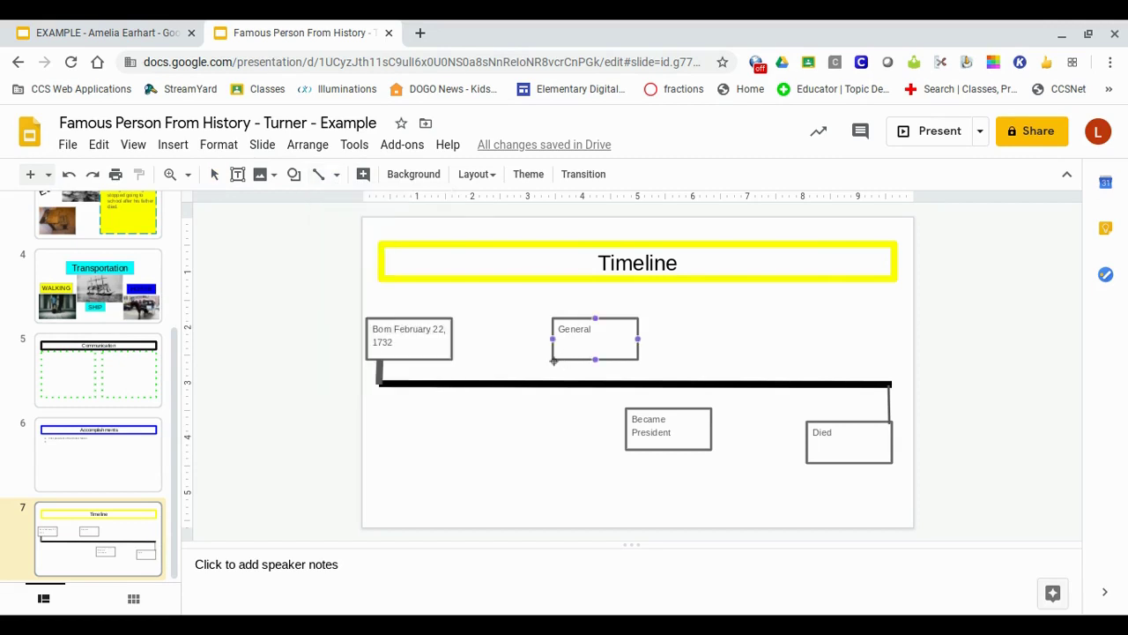
pyautogui.moveTo(553, 360); pyautogui.dragTo(554, 383)
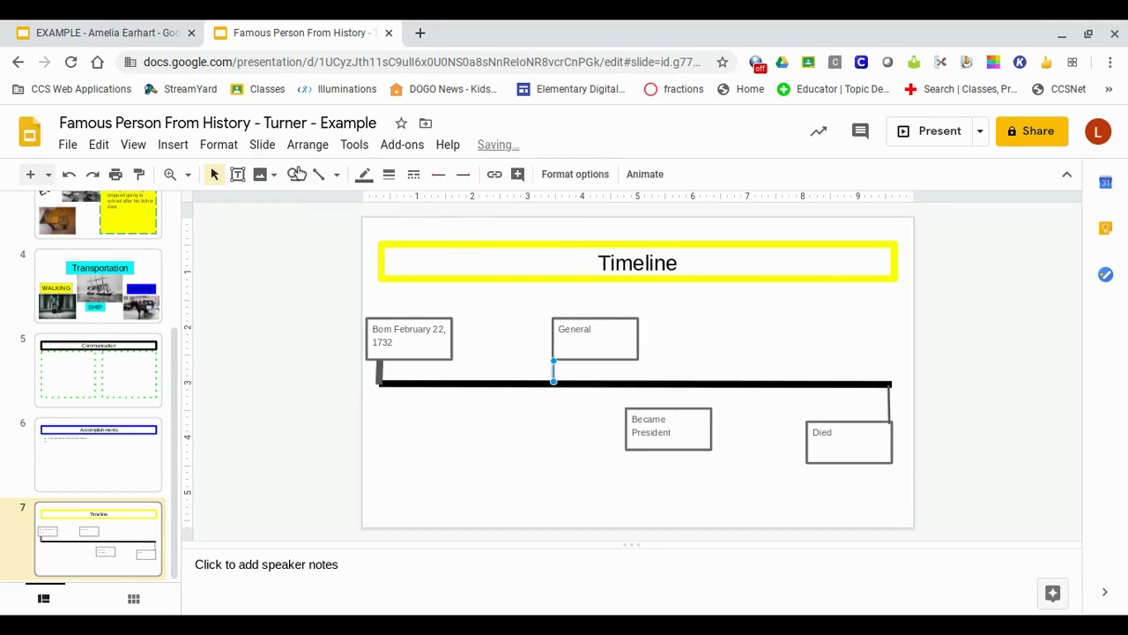
# Draw another vertical line joining the Became President box up to the timeline
pyautogui.click(318, 175)
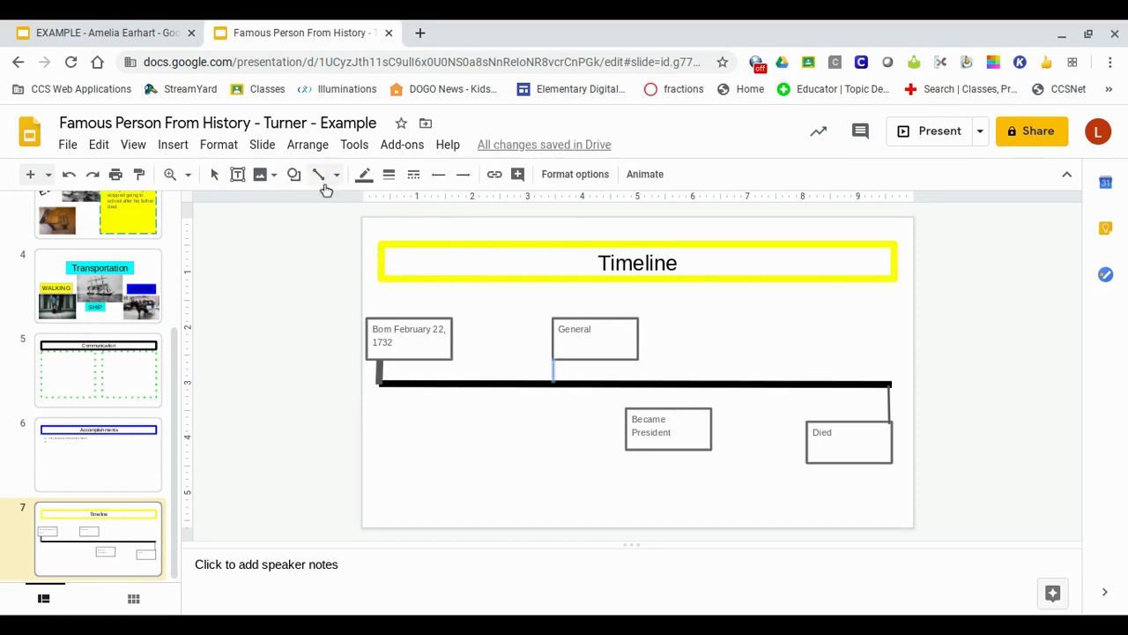
pyautogui.click(337, 175)
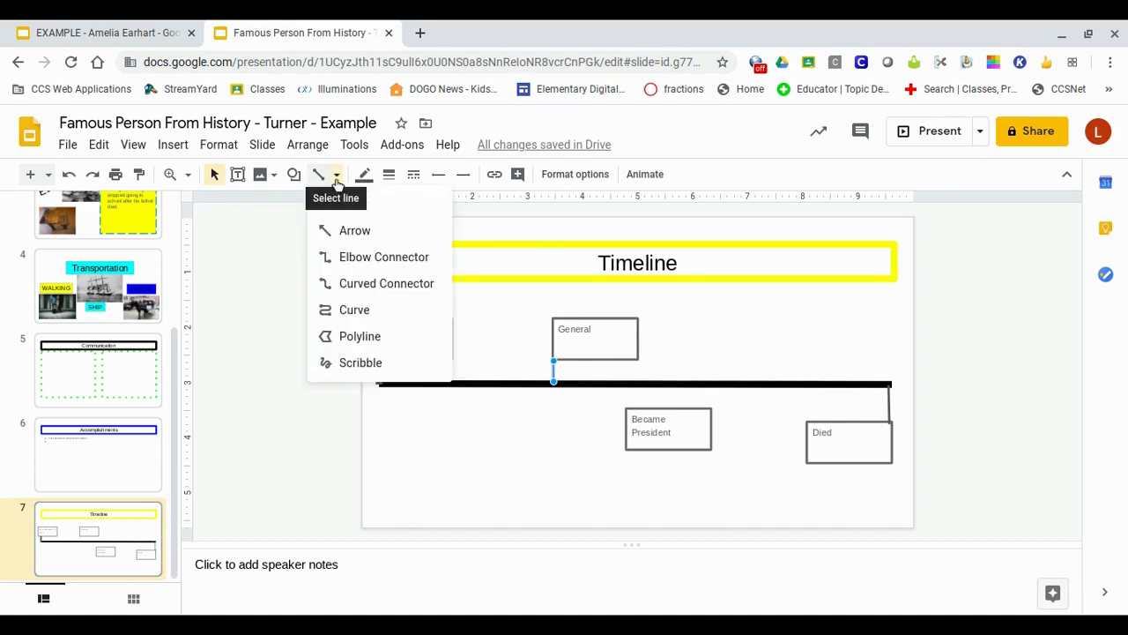
pyautogui.click(345, 203)
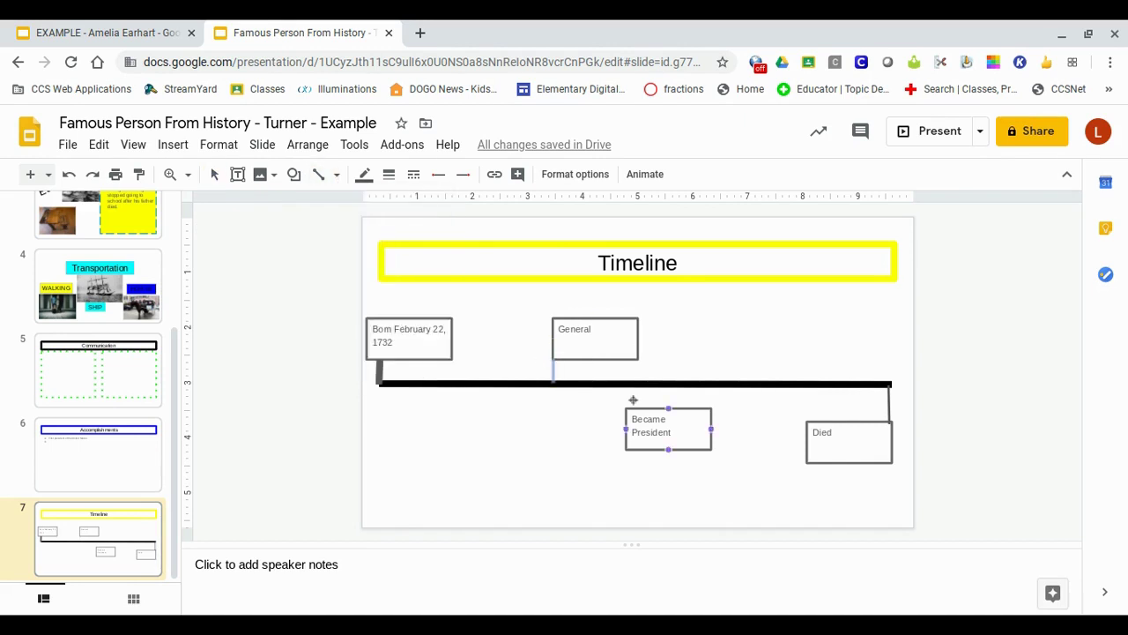
pyautogui.moveTo(626, 409); pyautogui.dragTo(627, 386)
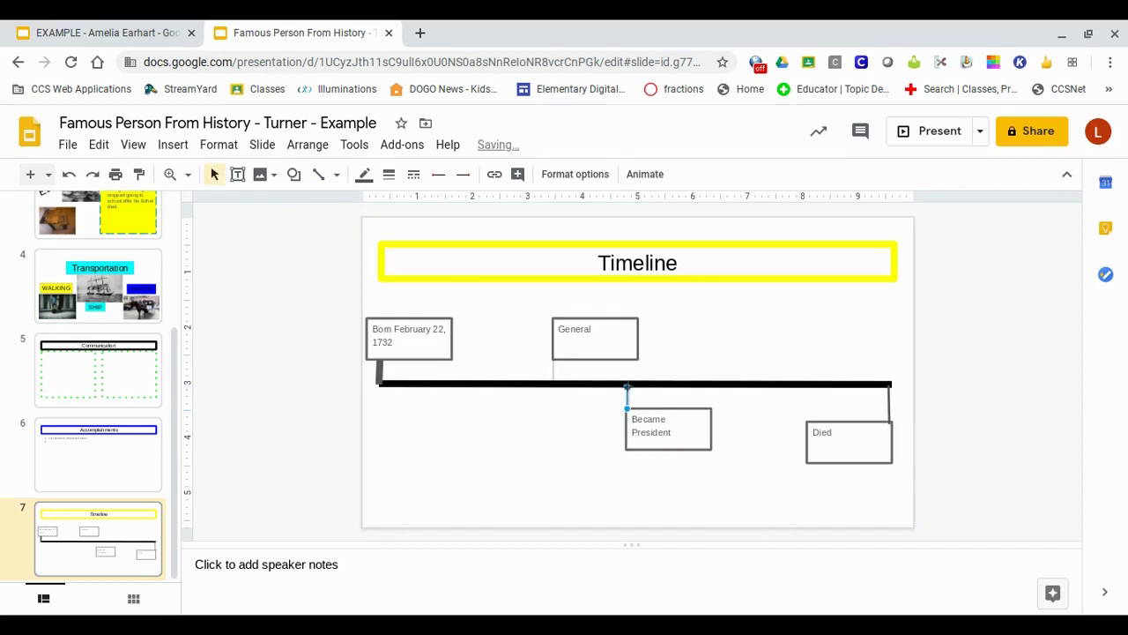